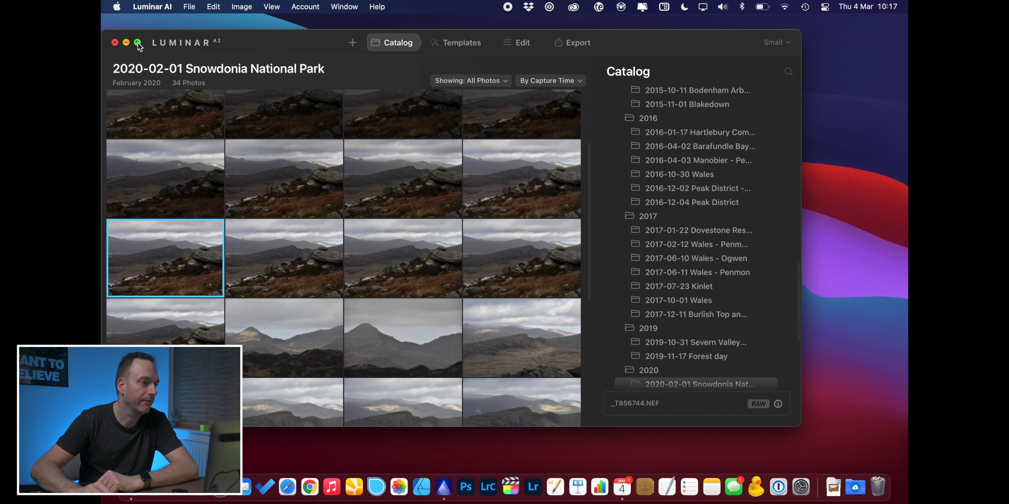
- Open the photo _T856744.NEF with the window in full screen and browse the template collections offered for it
left_click(138, 42)
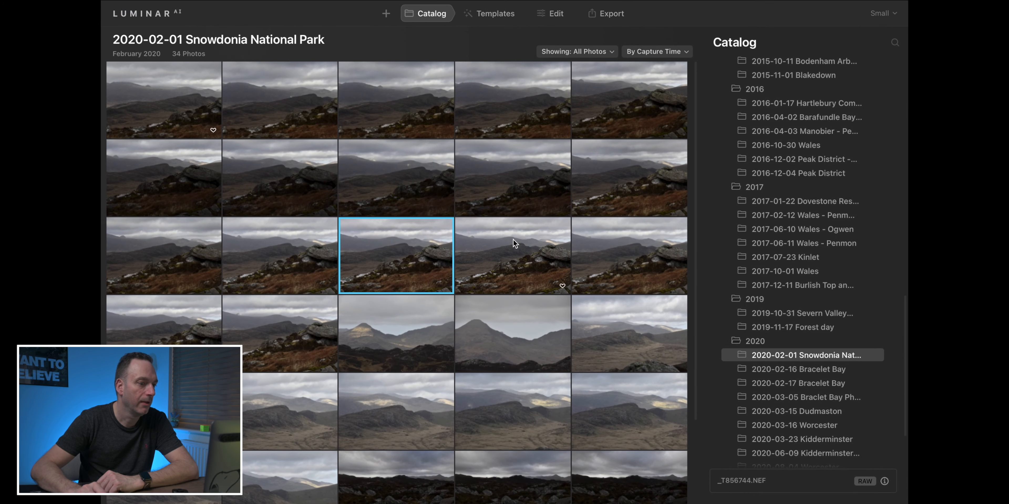
double_click(413, 265)
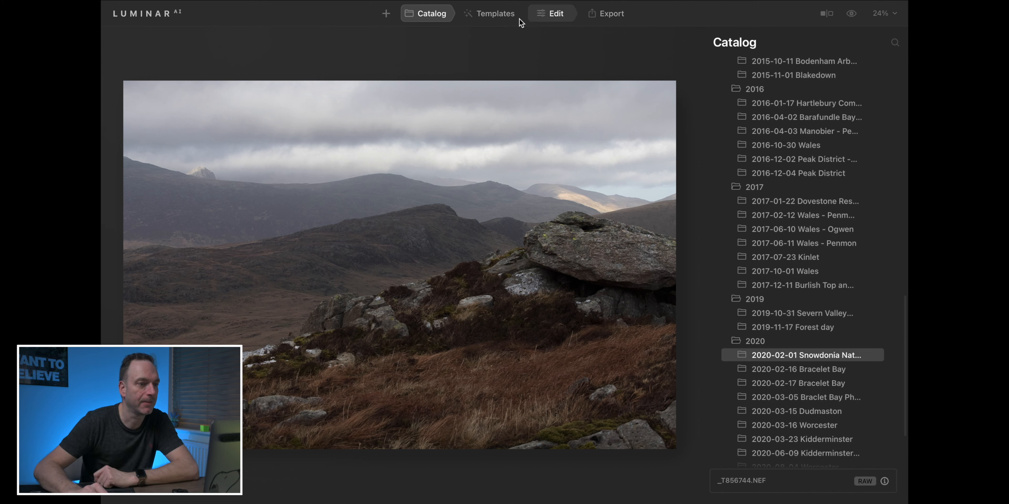
left_click(493, 21)
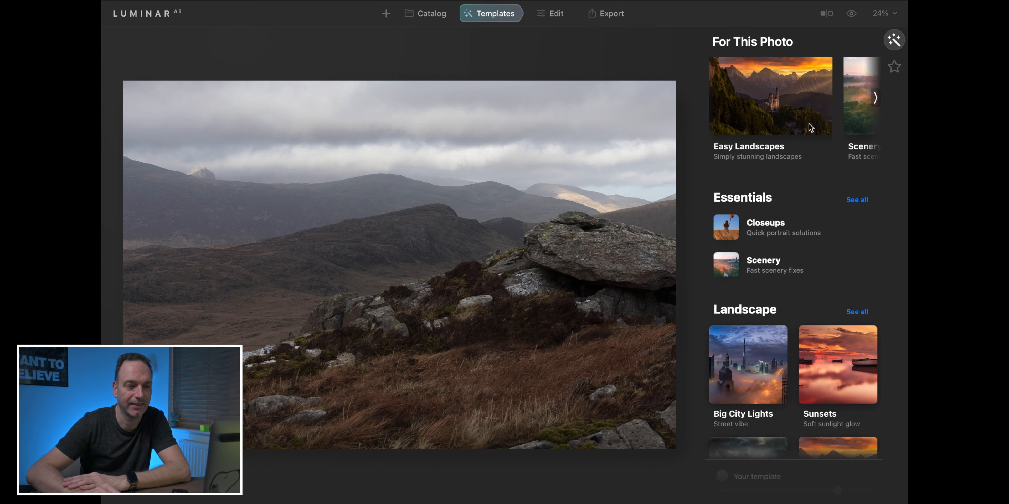
scroll(781, 345, "down", 8)
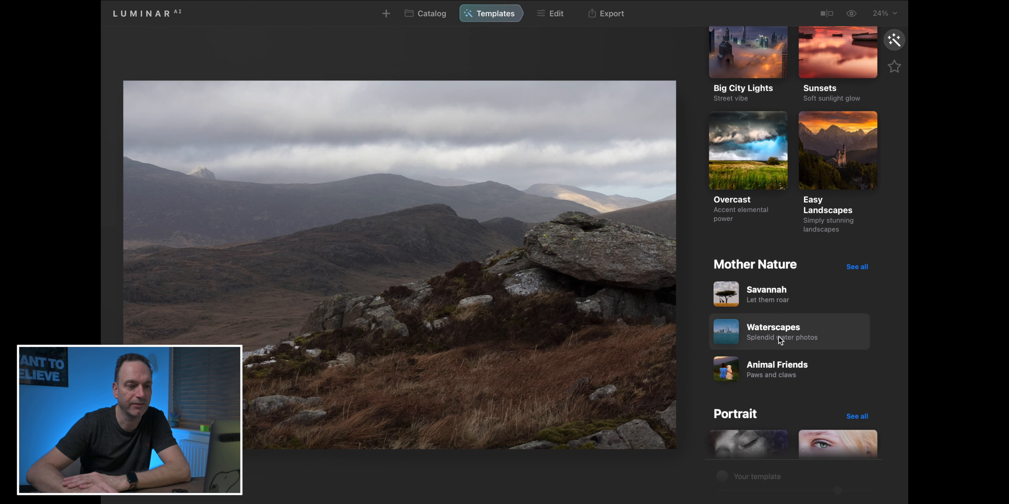
scroll(762, 305, "up", 8)
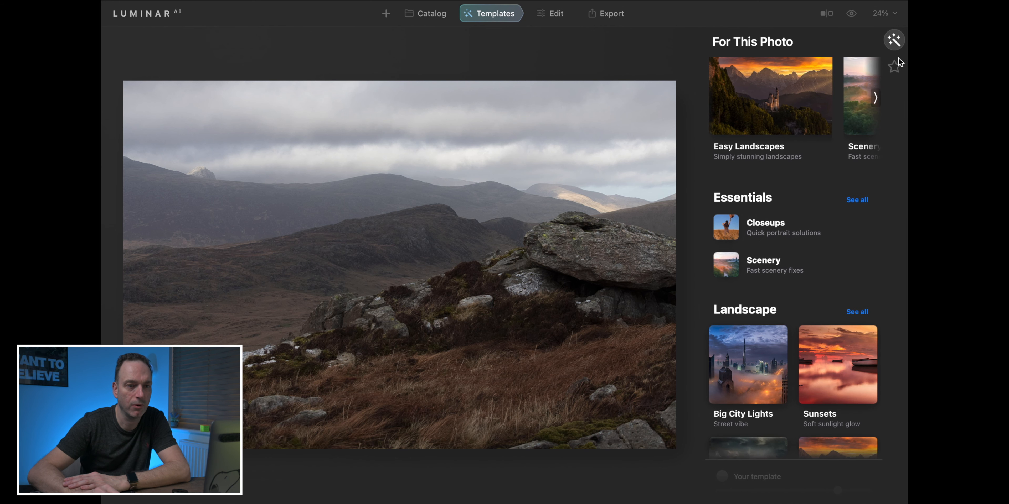
- Try the purchased Ultimate Landscapes templates on the photo, from Landscape_Sunrise through Landscape_Daylight
left_click(896, 66)
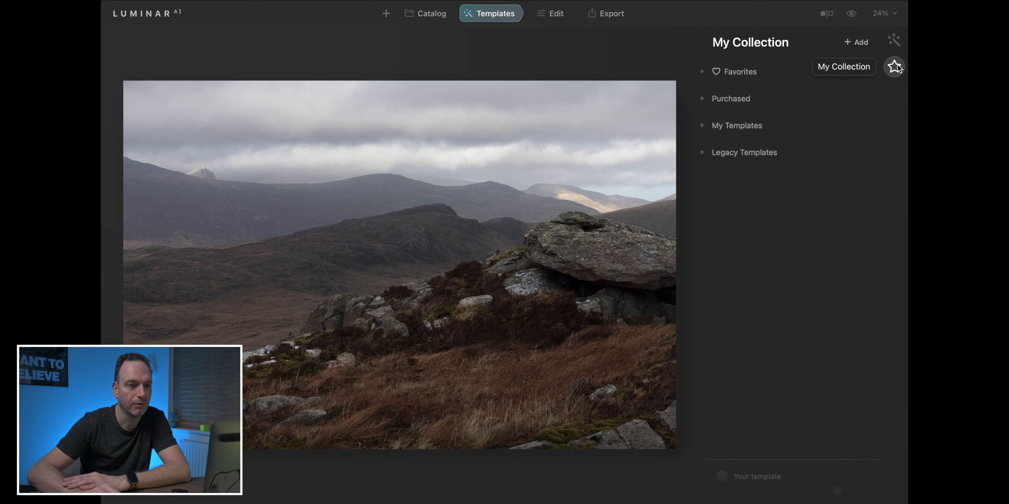
left_click(702, 100)
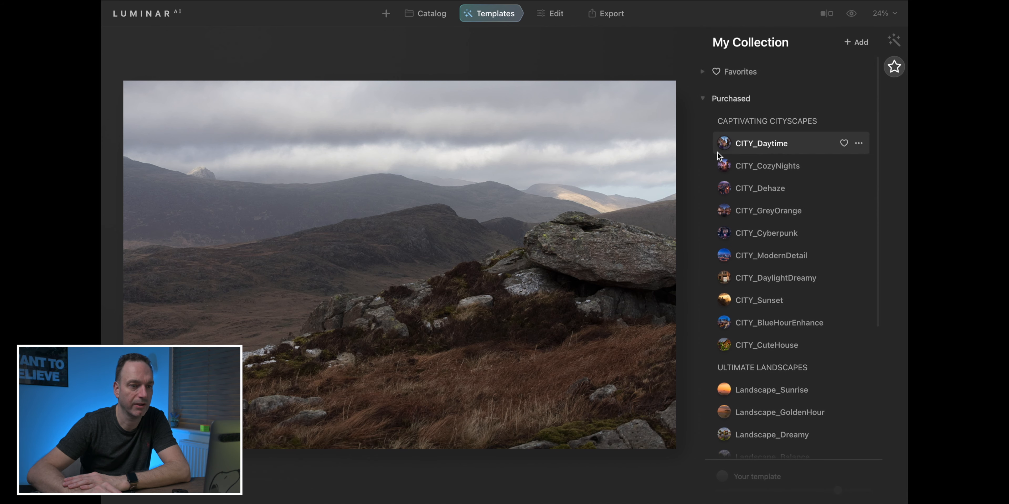
scroll(780, 331, "down", 3)
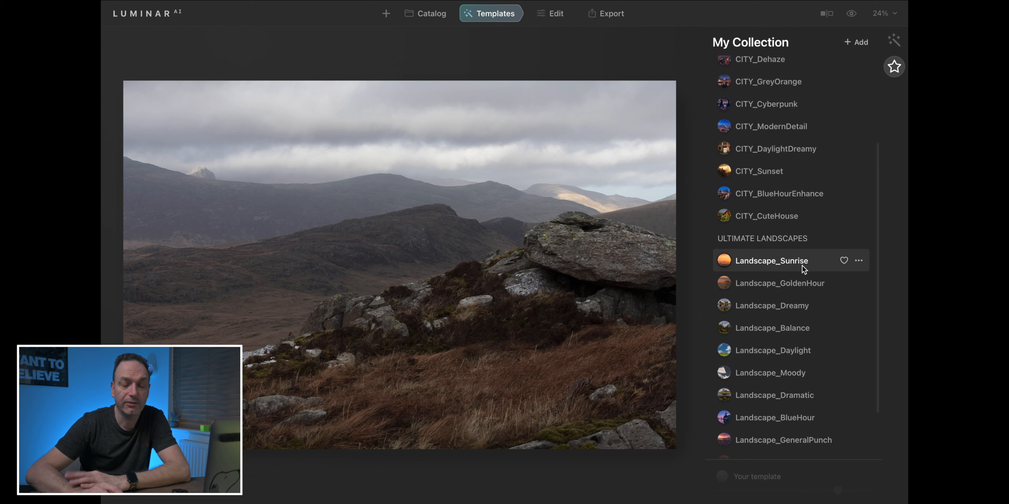
left_click(752, 266)
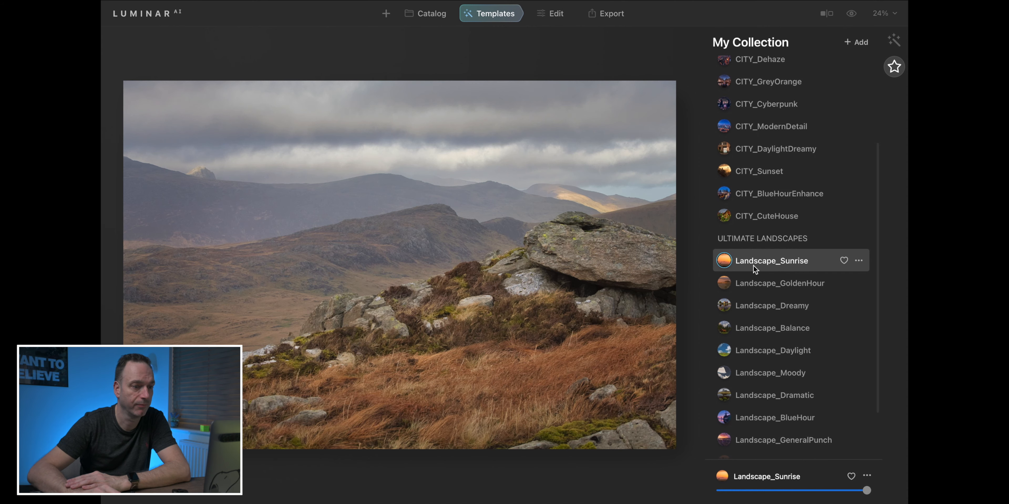
left_click(759, 276)
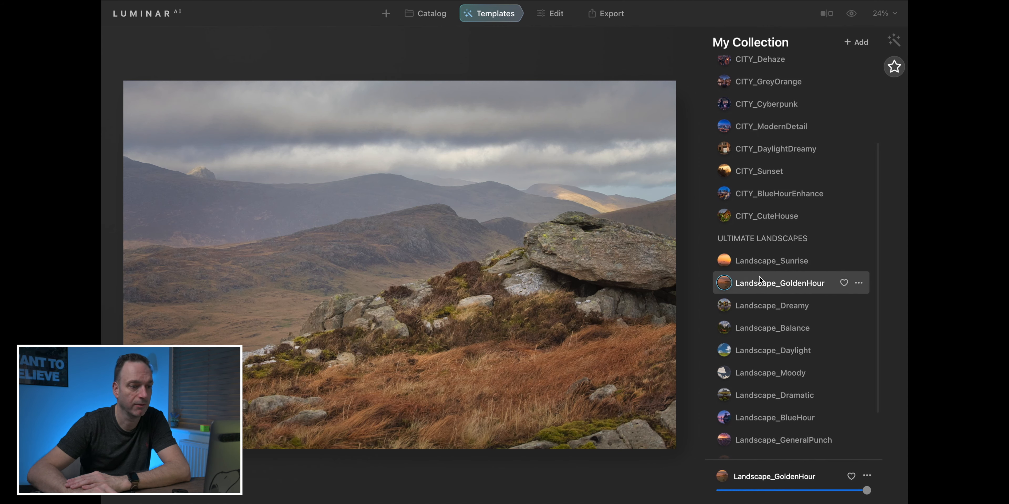
left_click(759, 306)
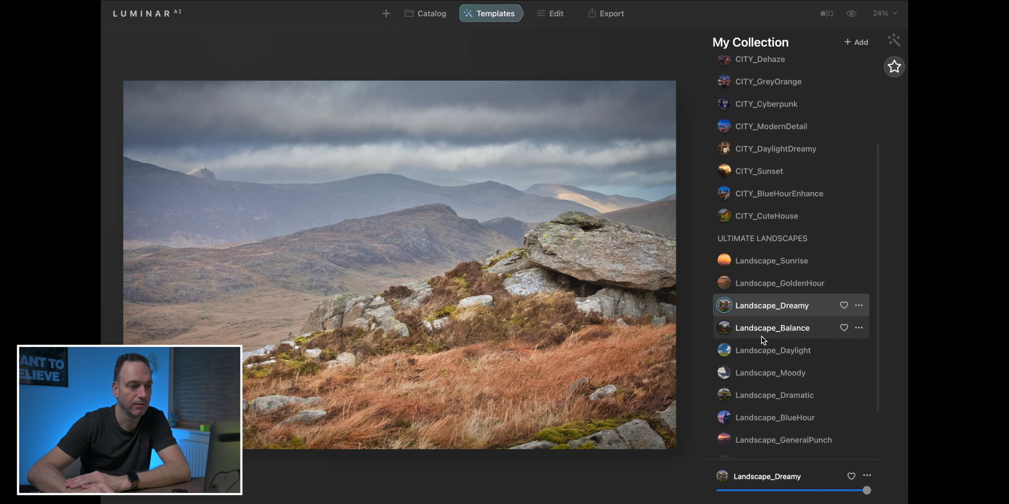
left_click(762, 335)
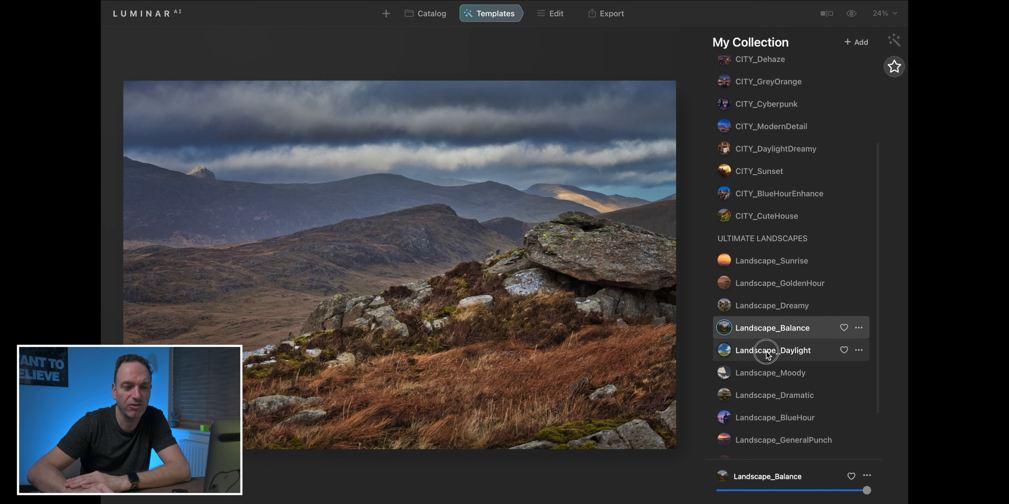
left_click(766, 353)
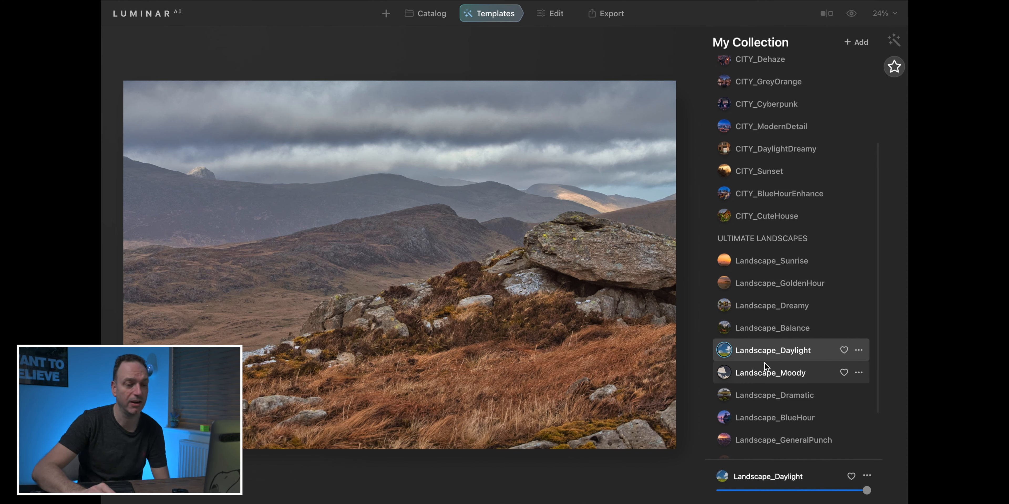
- Try the remaining Ultimate Landscapes templates on the photo, from Landscape_Moody through Landscape_SplitLook
left_click(762, 377)
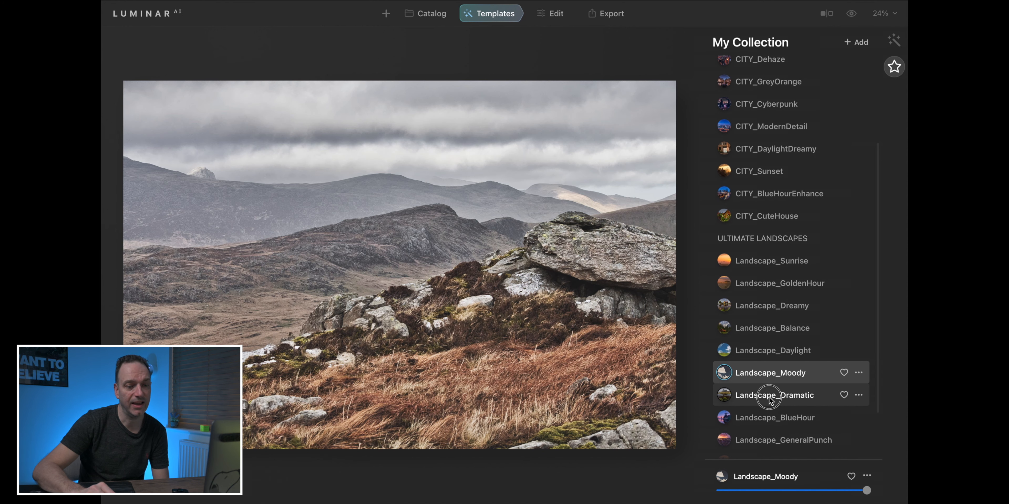
left_click(769, 398)
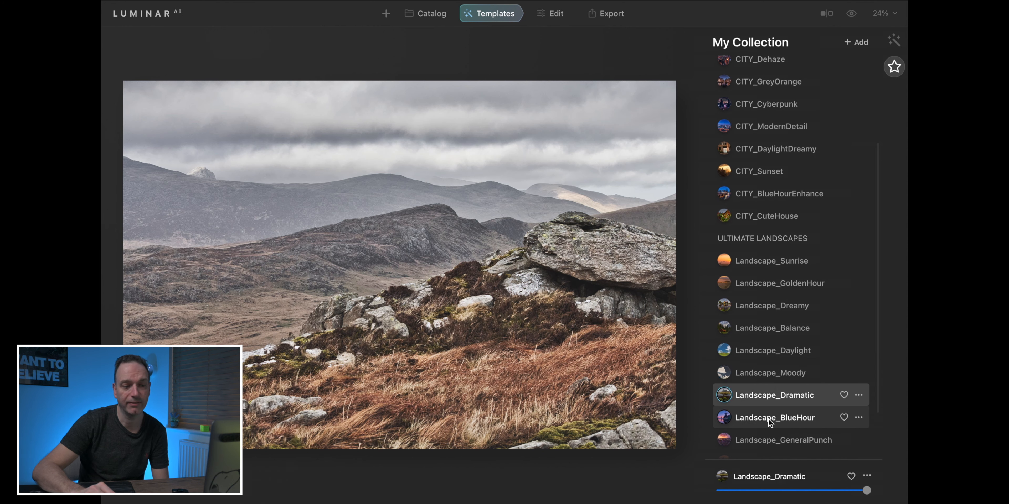
left_click(768, 418)
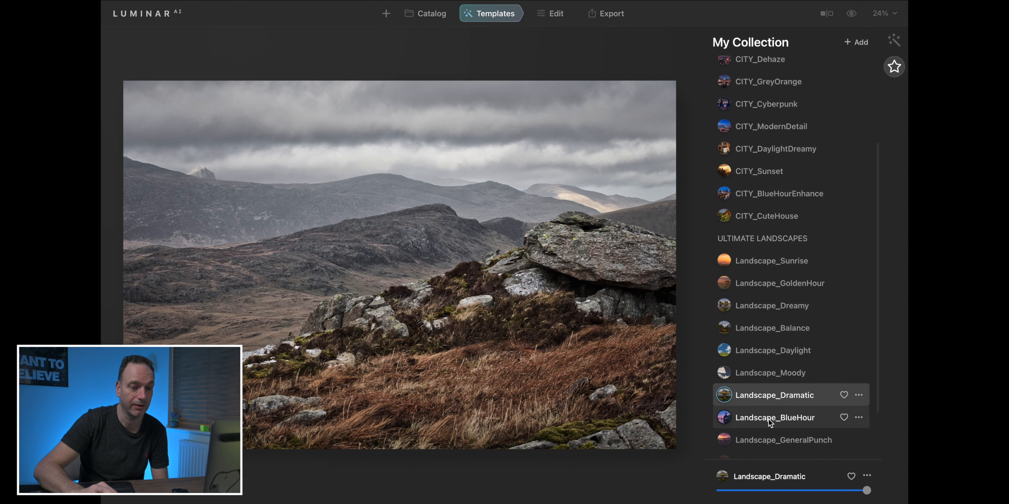
left_click(770, 441)
scroll(773, 437, "down", 2)
scroll(773, 434, "down", 1)
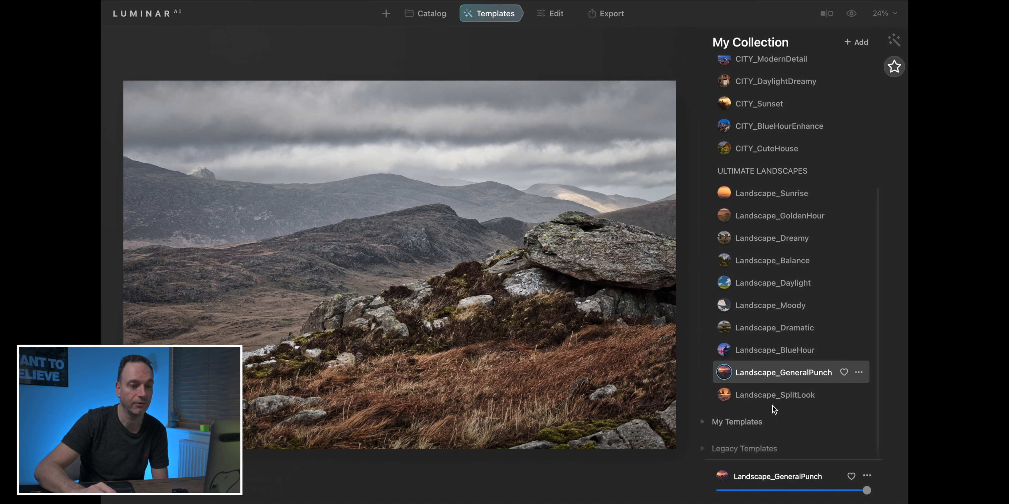
left_click(779, 395)
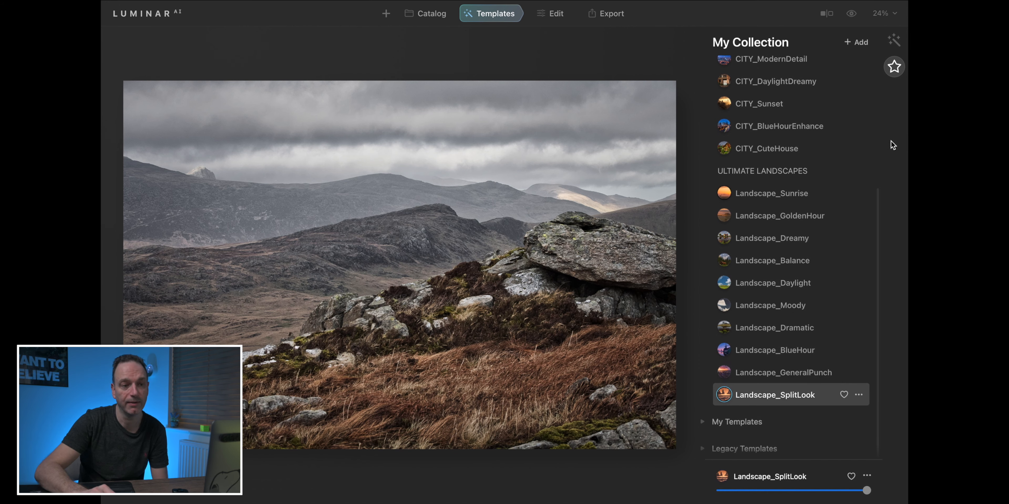
- Open the suggested Easy Landscapes collection and preview each of its templates on the photo, from Long Exposure to Snowfall
left_click(895, 42)
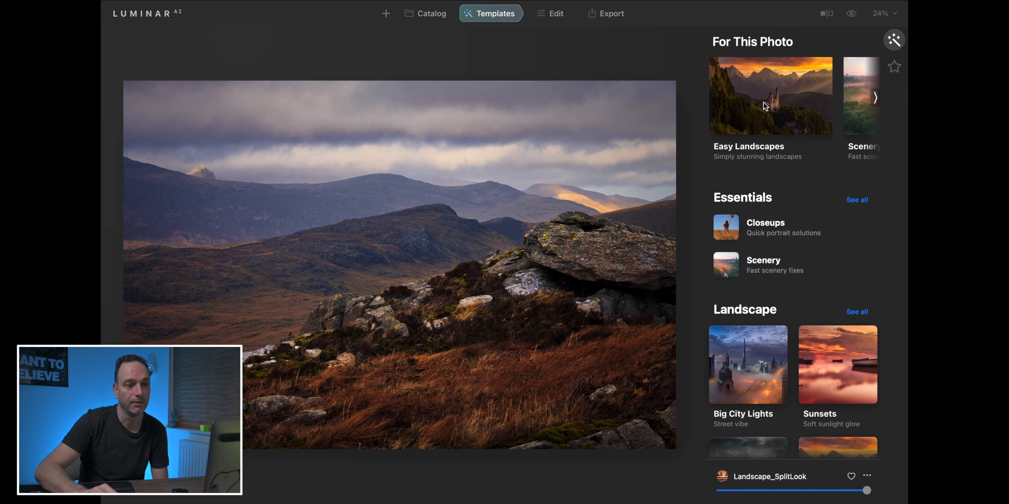
left_click(777, 103)
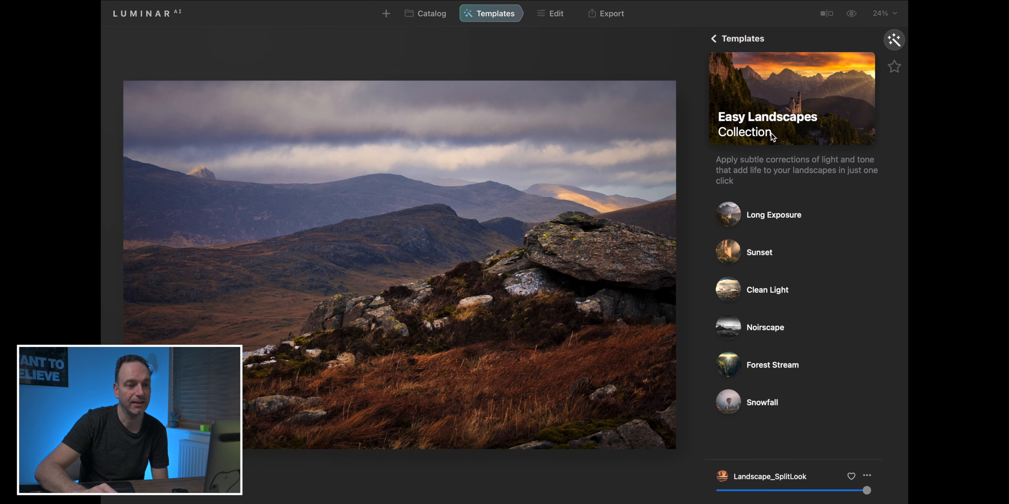
left_click(765, 225)
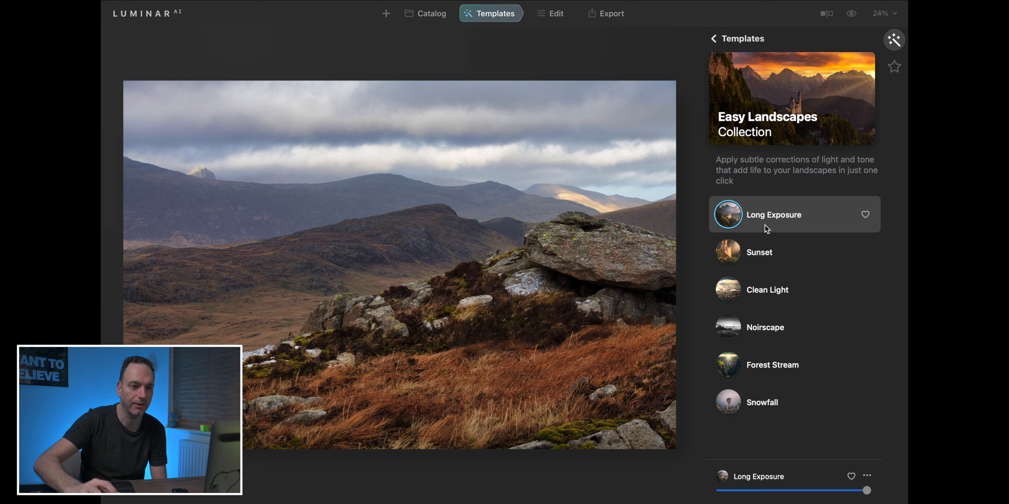
left_click(770, 253)
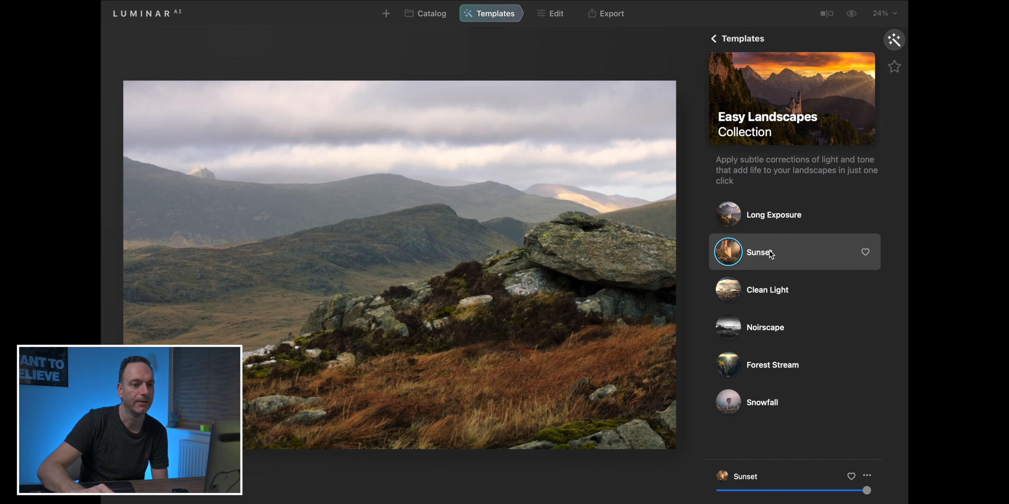
left_click(762, 298)
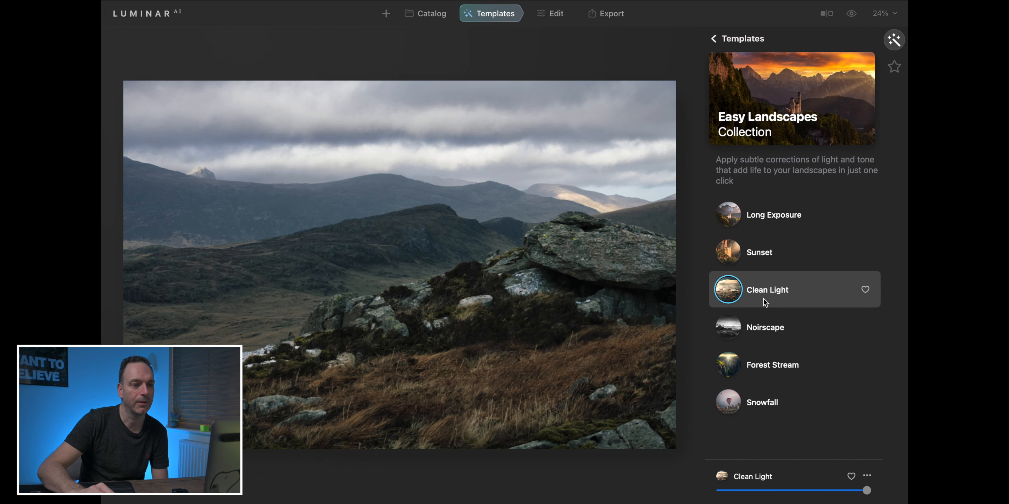
left_click(768, 329)
left_click(778, 369)
left_click(769, 403)
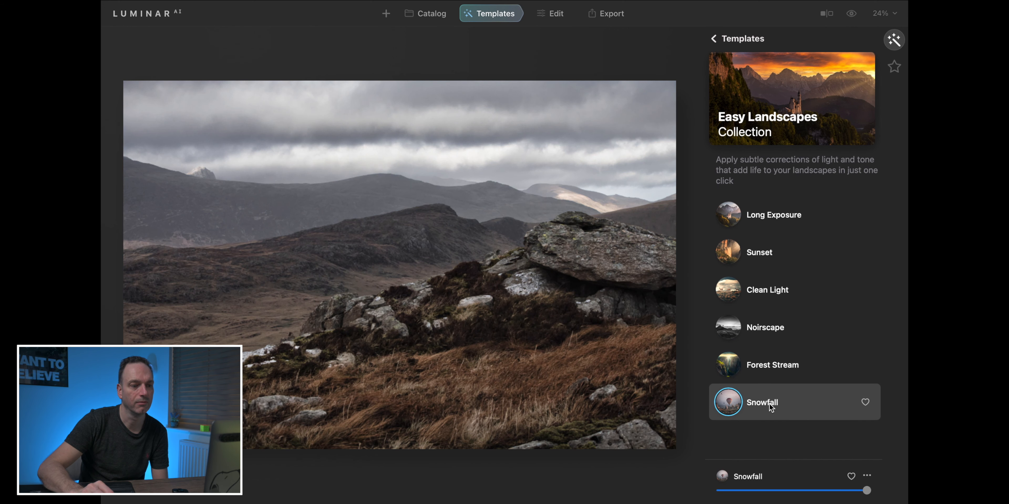
- Apply the Long Exposure template to the photo at full strength
left_click(760, 224)
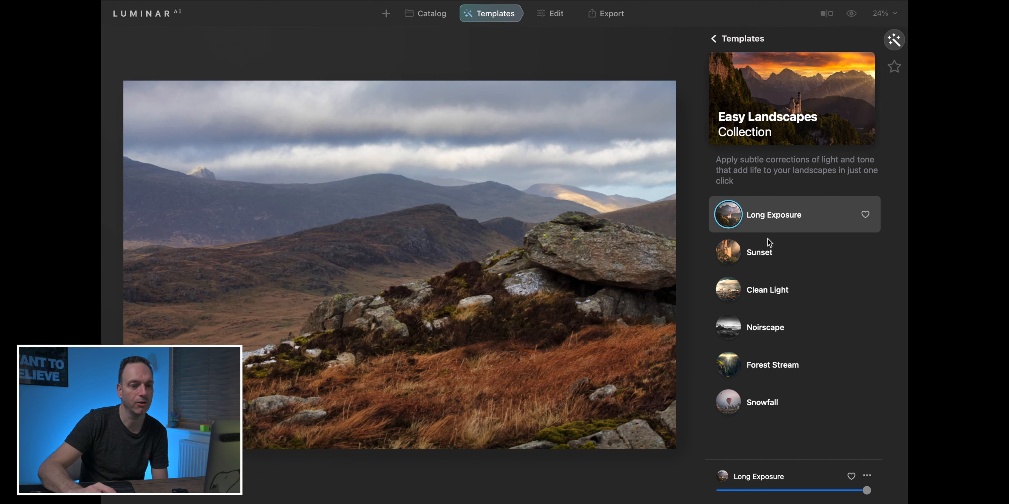
left_click(858, 494)
mouse_move(858, 495)
left_mouse_down()
mouse_move(727, 495)
mouse_move(867, 494)
left_mouse_up()
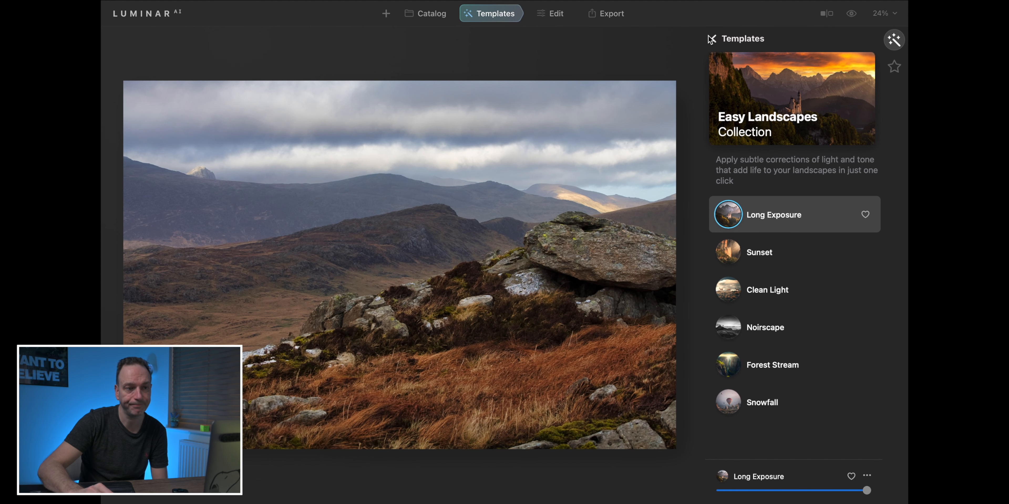
- Return to the template overview, look through the other collections and examine the photo more closely
left_click(713, 40)
scroll(784, 259, "down", 10)
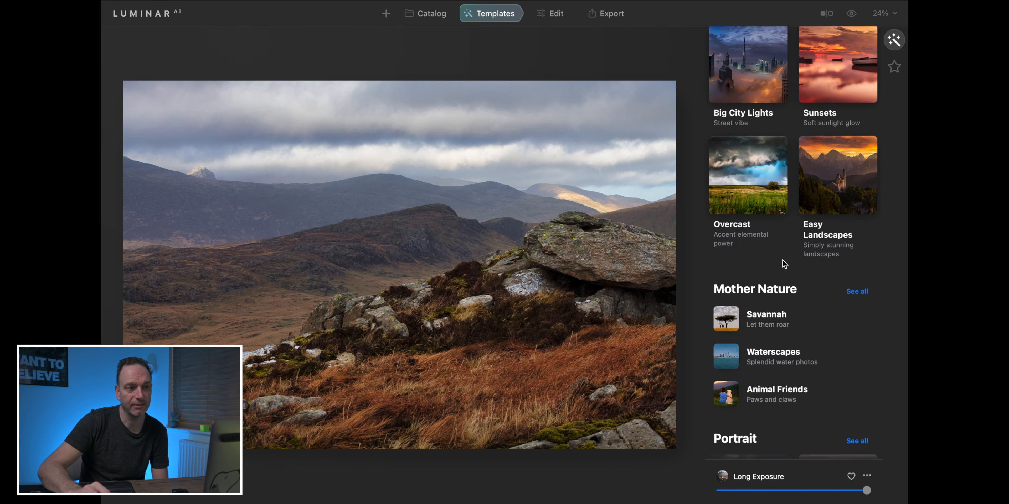
scroll(784, 259, "down", 2)
scroll(783, 258, "up", 12)
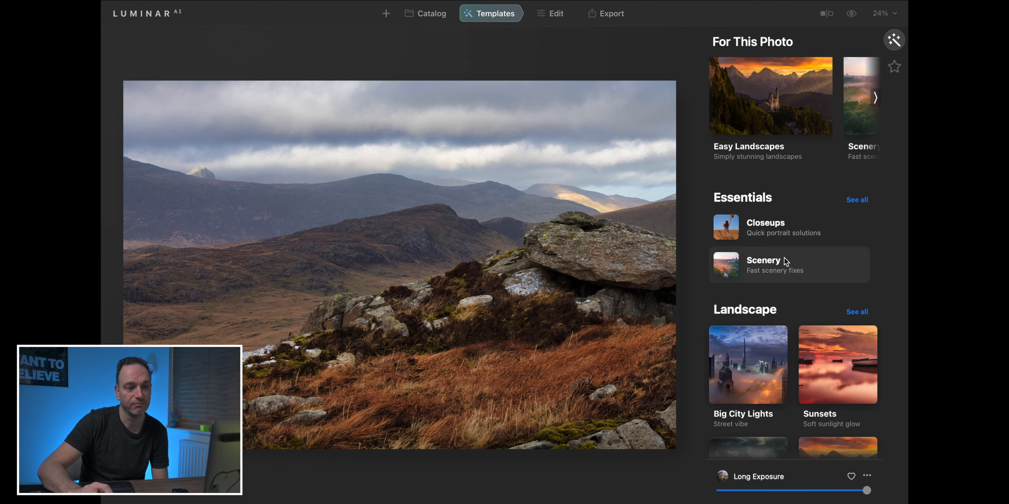
scroll(647, 106, "up", 1)
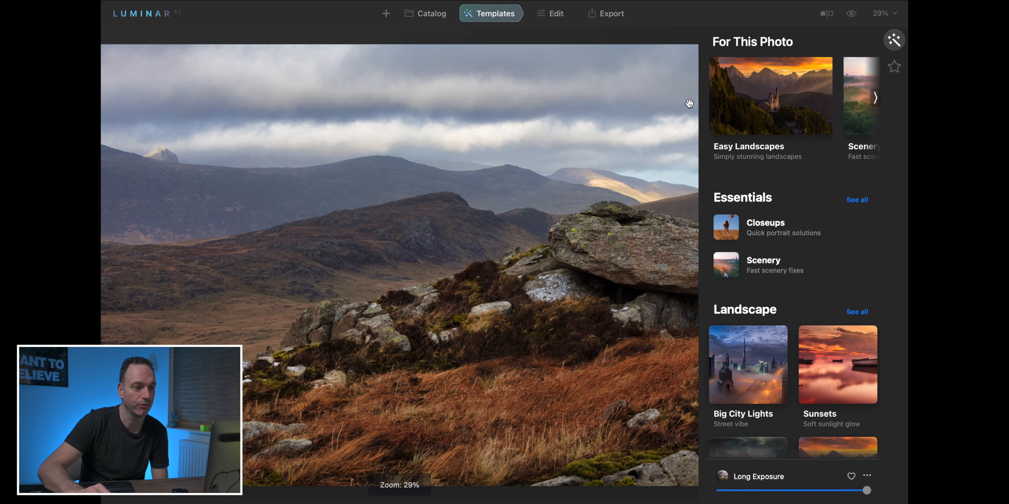
- Open the photo's editing tools, try Sky Enhancer at 15 and reset it to the template's setting
left_click(549, 14)
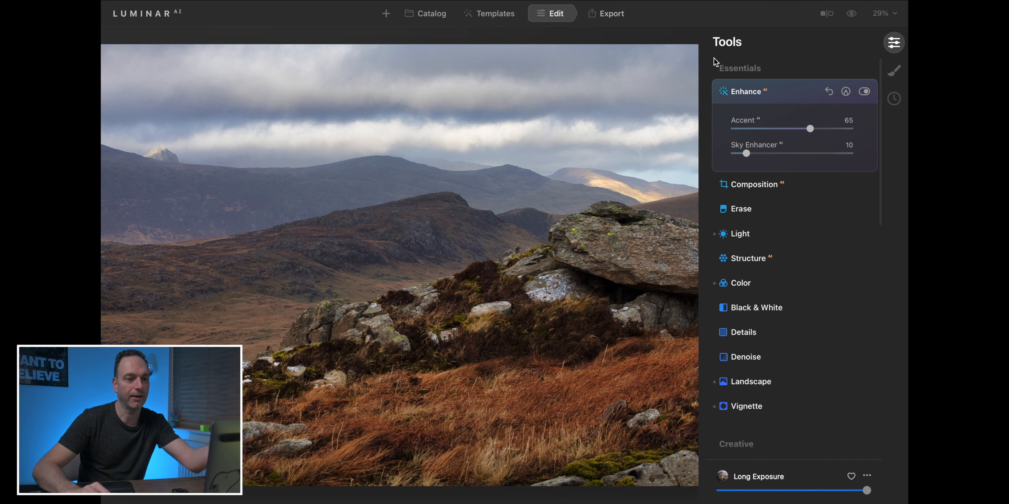
mouse_move(748, 151)
left_mouse_down()
mouse_move(822, 153)
mouse_move(739, 152)
mouse_move(860, 155)
mouse_move(756, 151)
left_mouse_up()
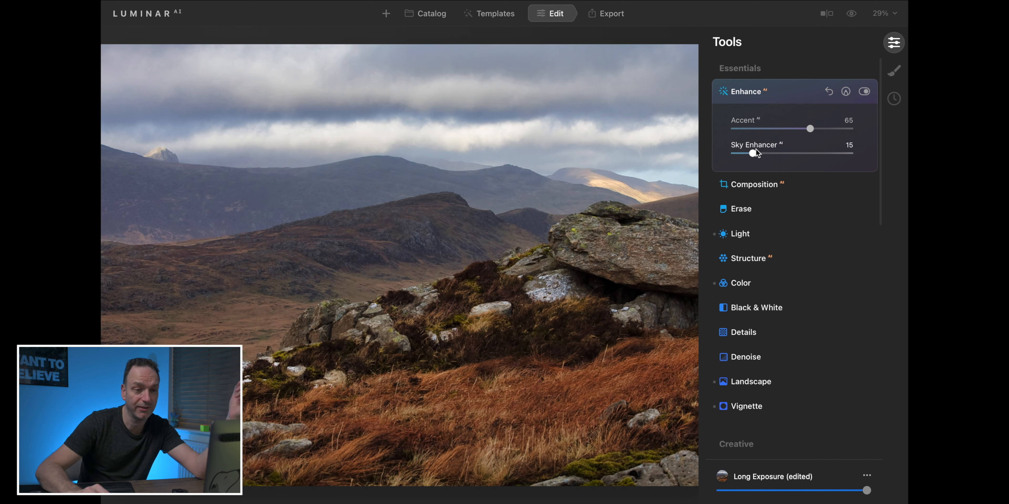
double_click(756, 151)
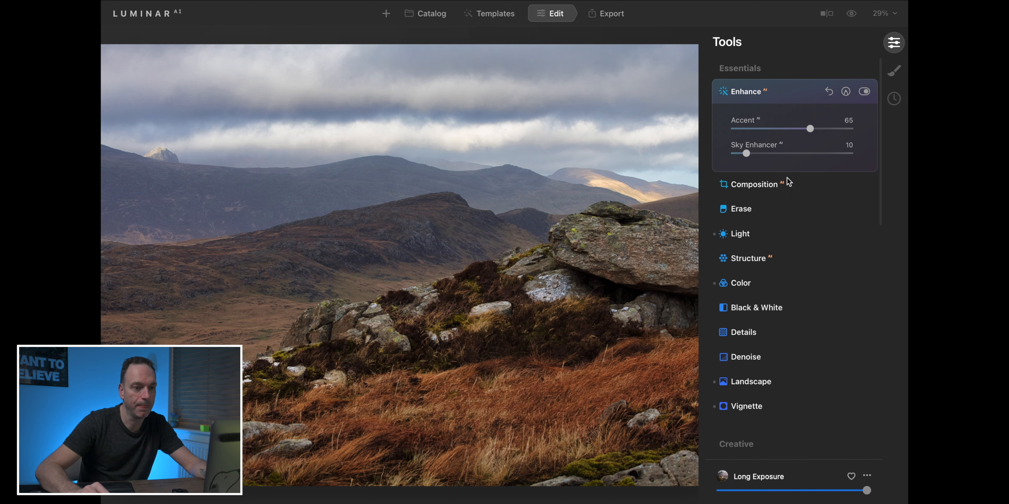
- Inspect the Composition tool's options without changing the crop, and open the Erase tool
left_click(867, 186)
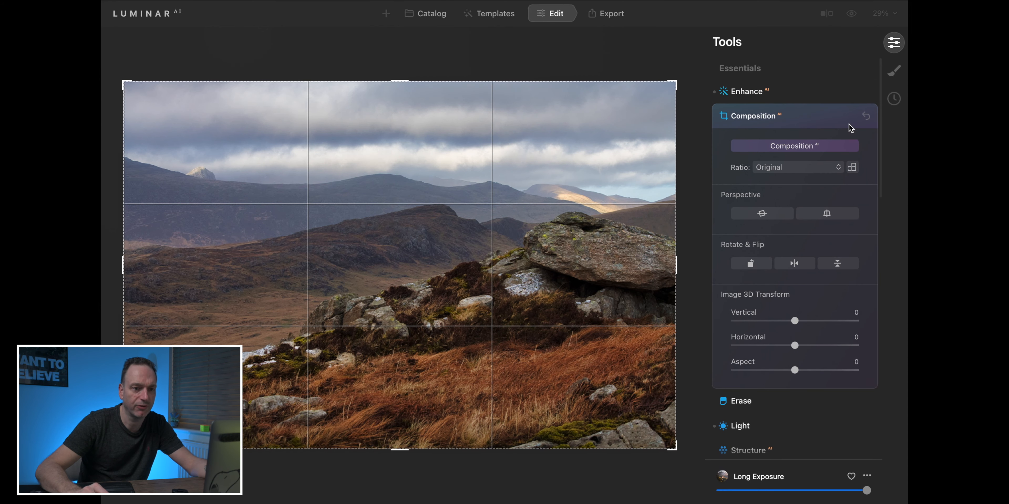
left_click(828, 119)
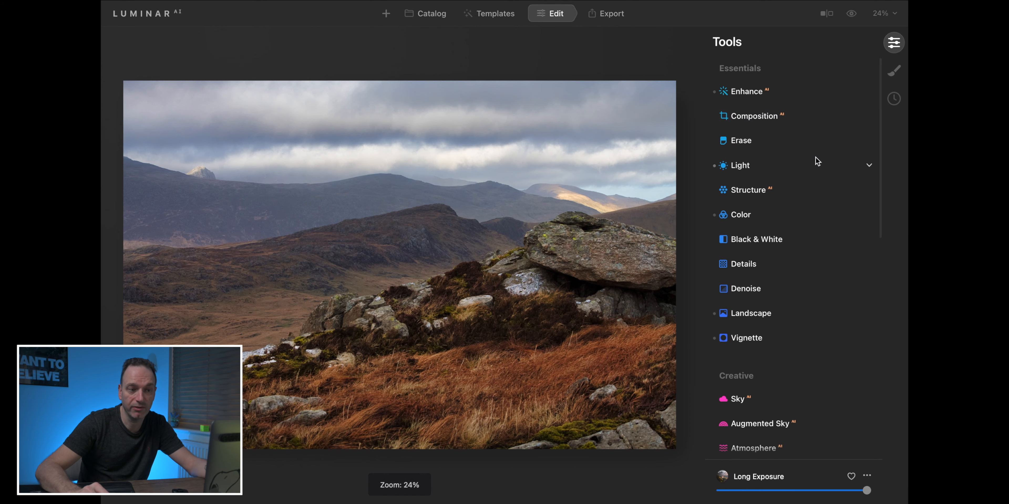
left_click(795, 144)
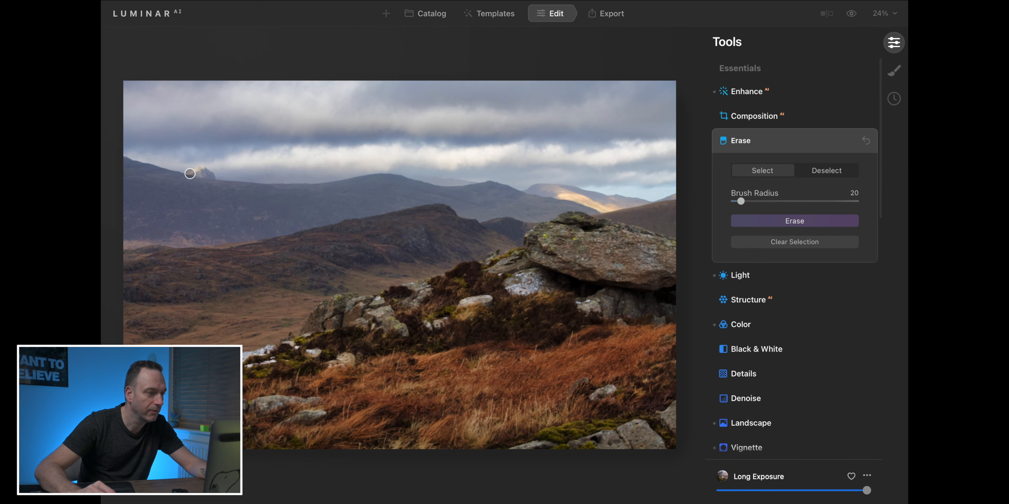
- Try erasing the small pointed peak on the distant skyline with the Erase tool, and reset the erasure
left_click_drag(204, 167, 196, 173)
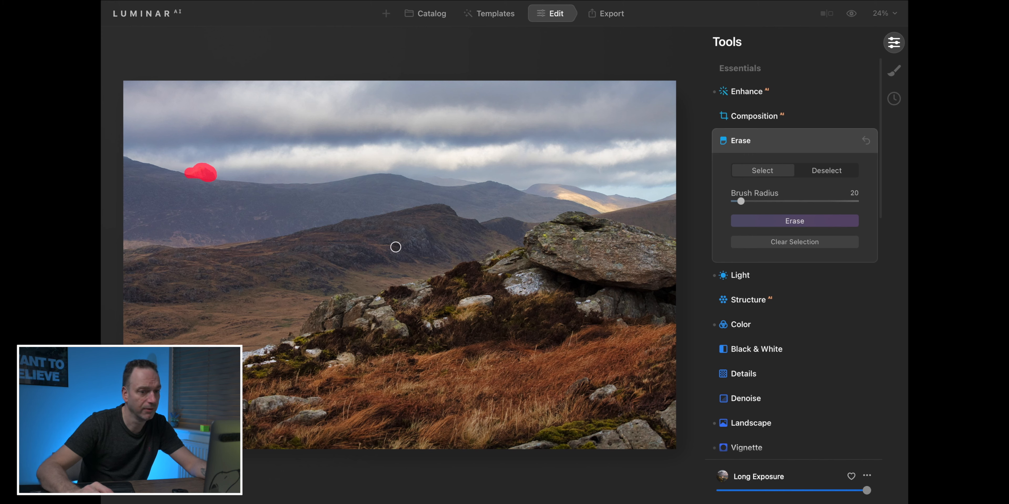
left_click(783, 220)
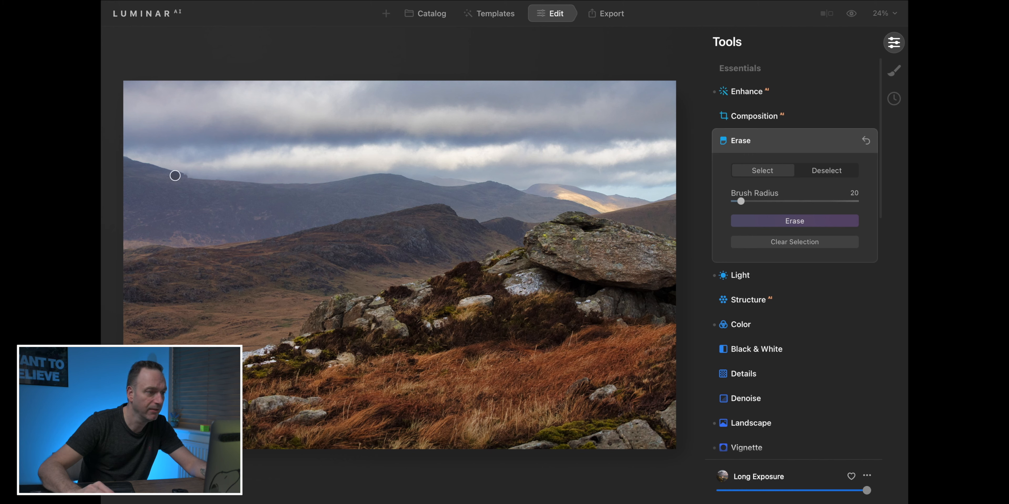
left_click(809, 143)
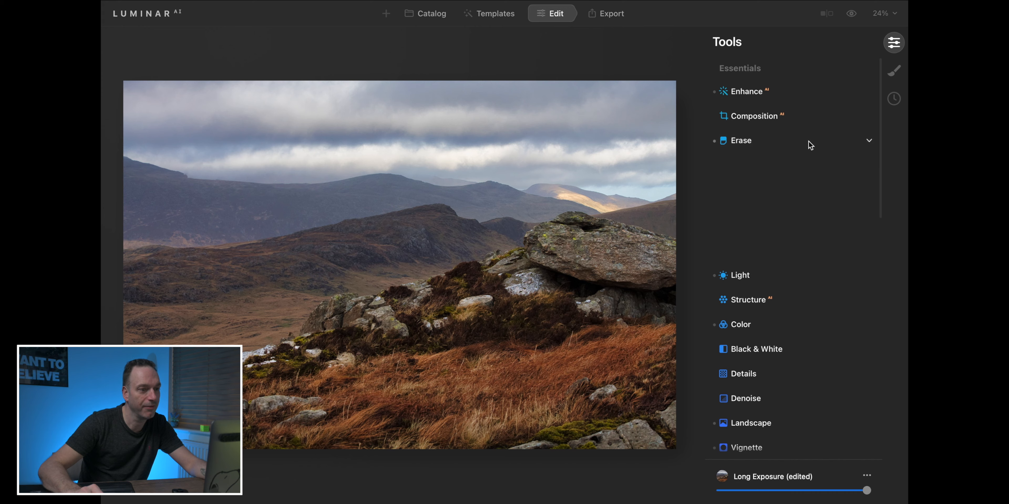
left_click(842, 146)
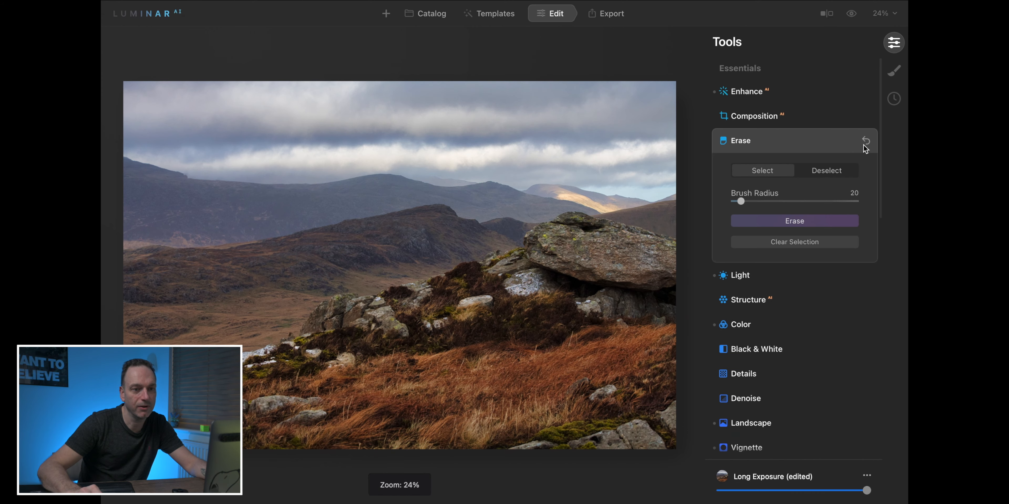
left_click(865, 143)
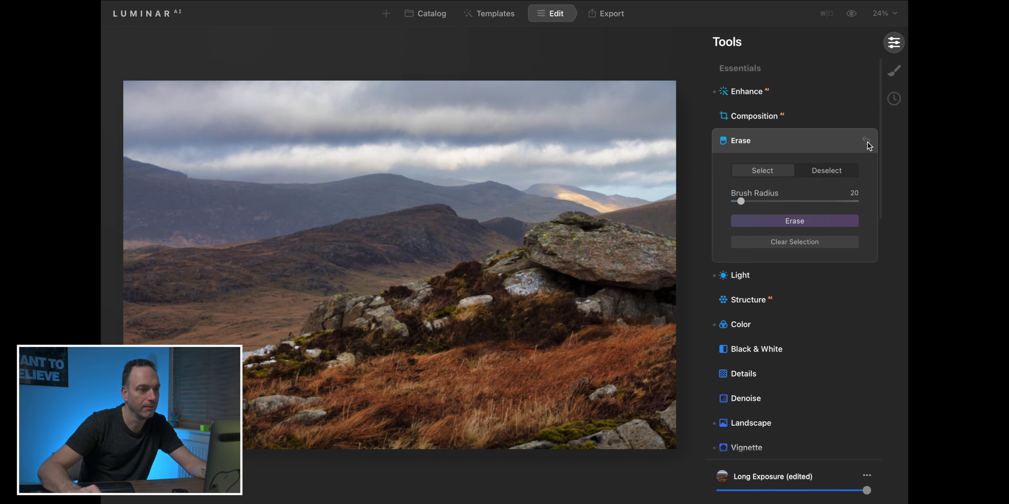
left_click(785, 141)
- Inspect the Light tool's settings without changing them, and set the Structure tool's Boost to 10
left_click(776, 171)
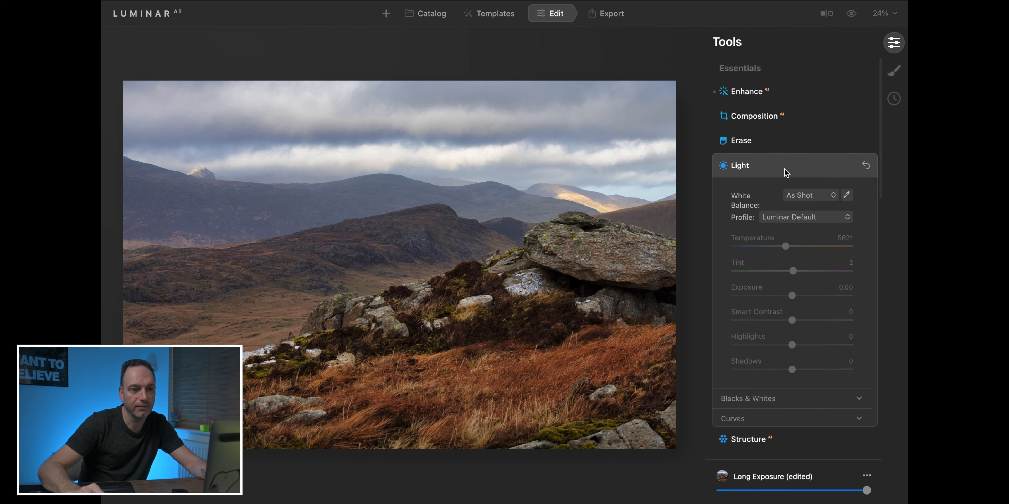
left_click(851, 173)
left_click(810, 192)
left_click(810, 191)
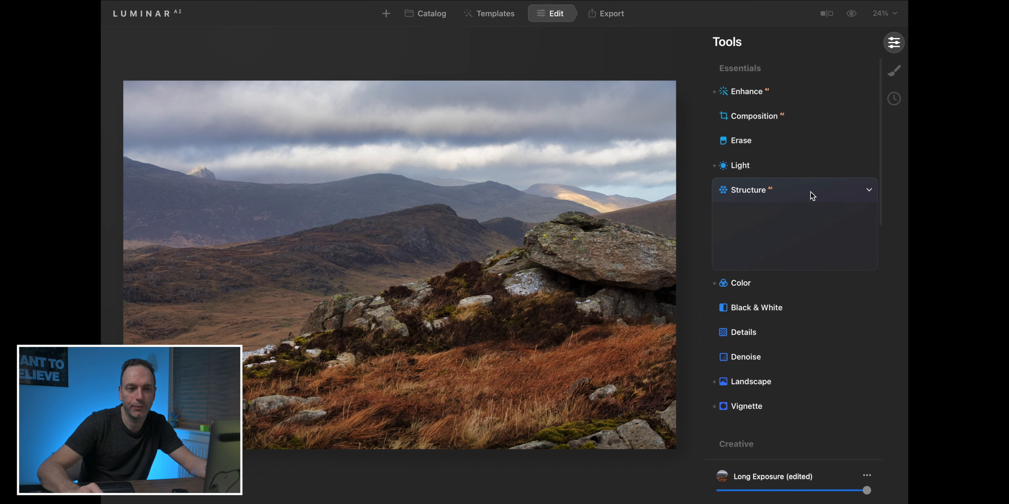
left_click(793, 190)
mouse_move(735, 252)
left_mouse_down()
mouse_move(787, 248)
mouse_move(746, 253)
left_mouse_up()
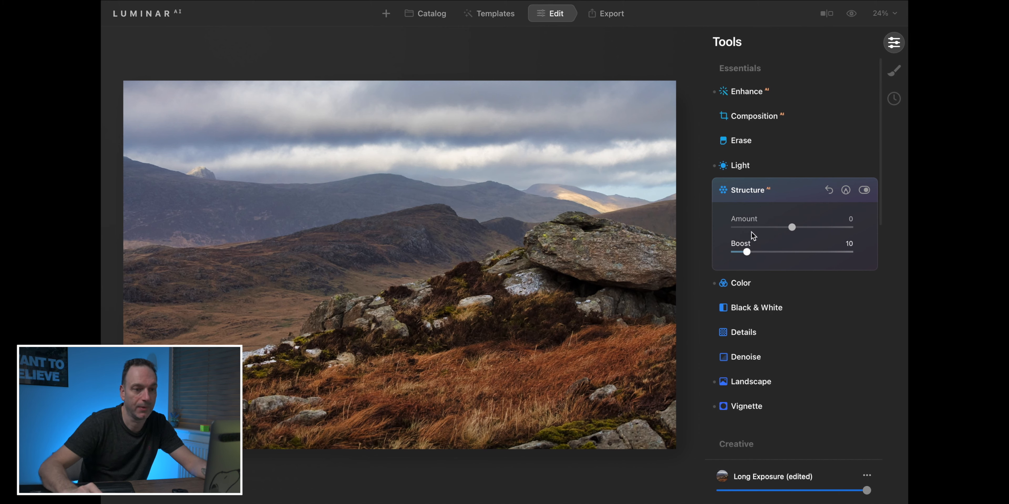
left_click(794, 194)
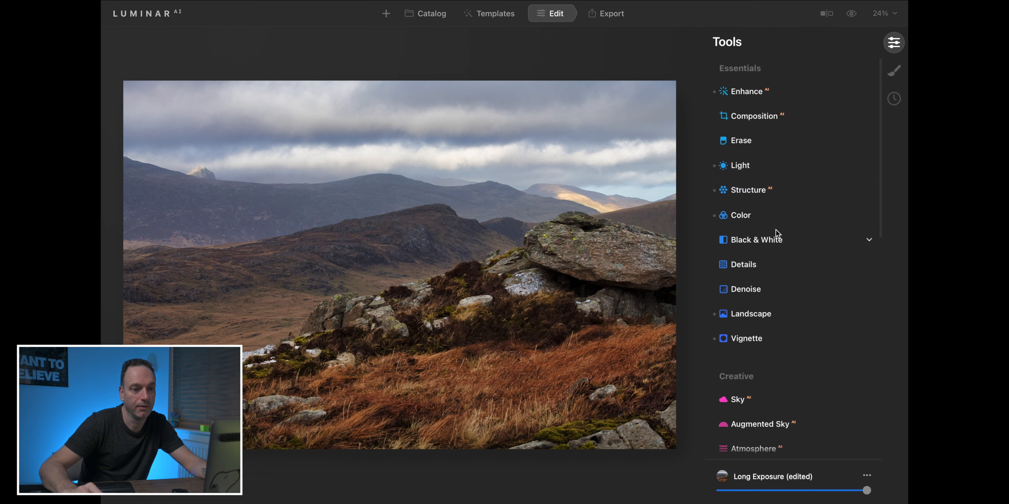
- Look through the Color, Black & White, Details and Denoise tools without changing their settings
left_click(764, 219)
left_click(810, 221)
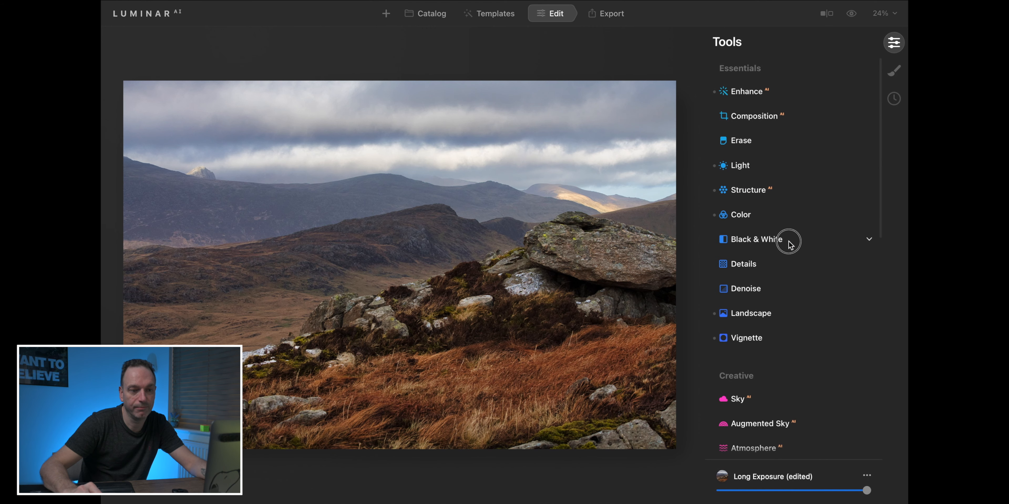
left_click(789, 241)
left_click(799, 234)
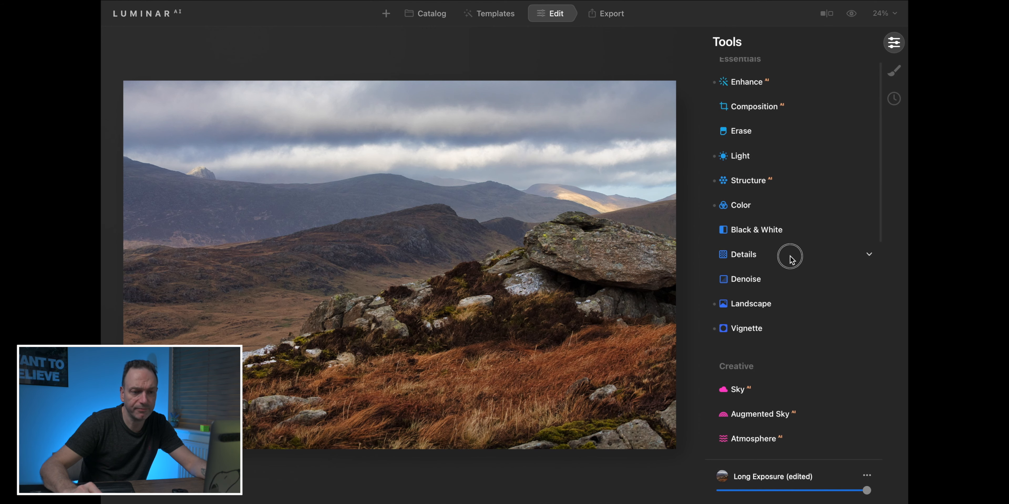
left_click(789, 255)
left_click(791, 257)
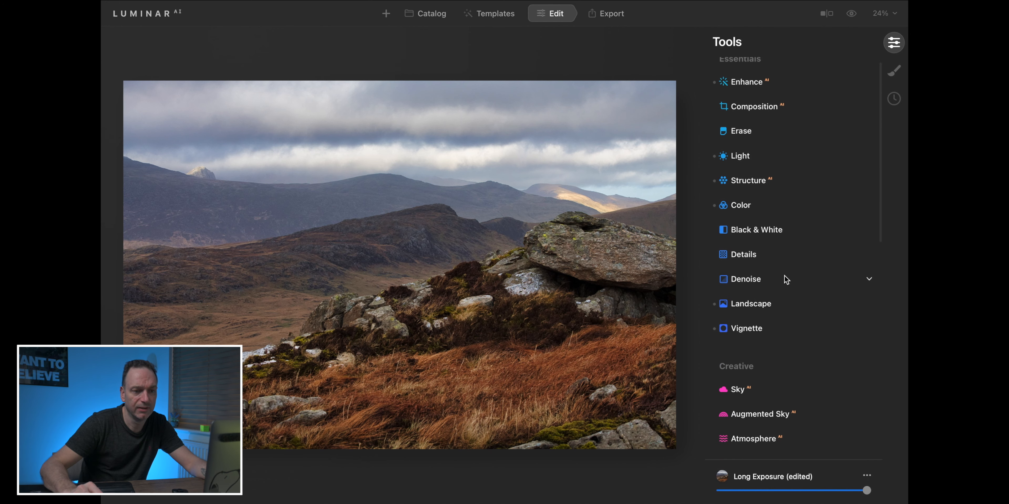
left_click(785, 279)
left_click(784, 279)
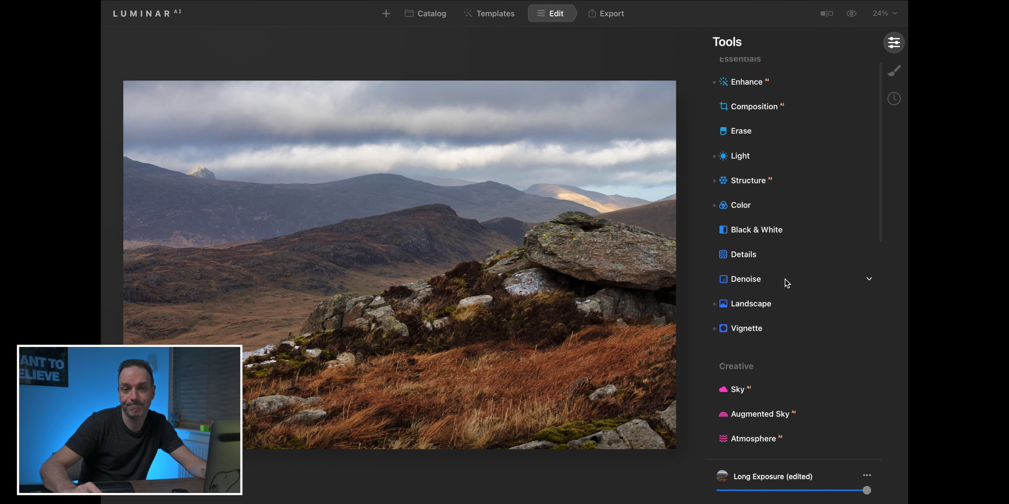
- Set the Landscape tool's Dehaze to 24 and Golden Hour to 31
left_click(798, 307)
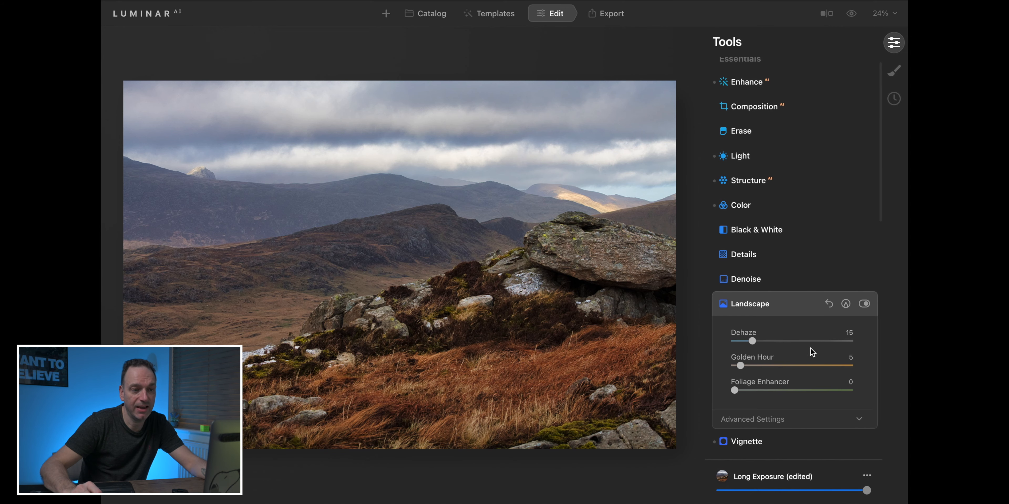
left_click_drag(743, 366, 763, 341)
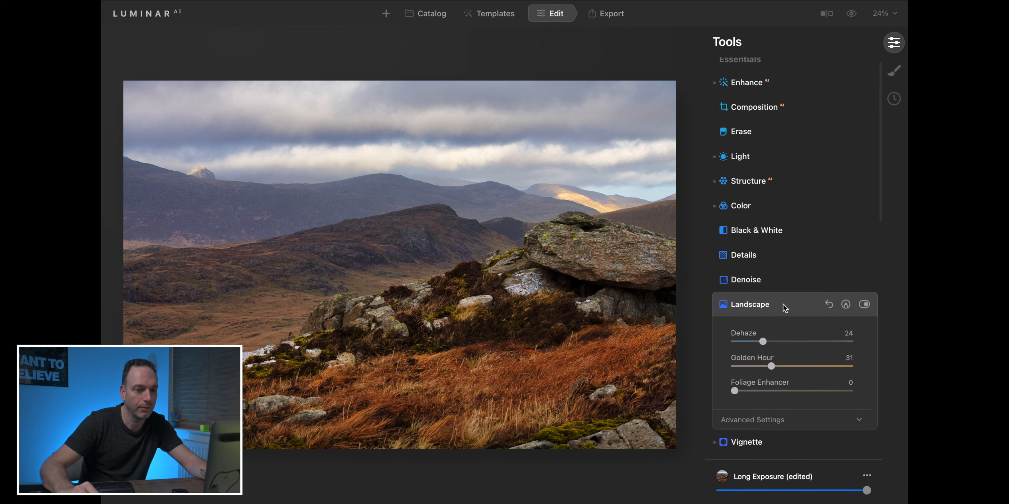
left_click(781, 308)
- Try a stronger vignette with an Amount of -65
left_click(778, 329)
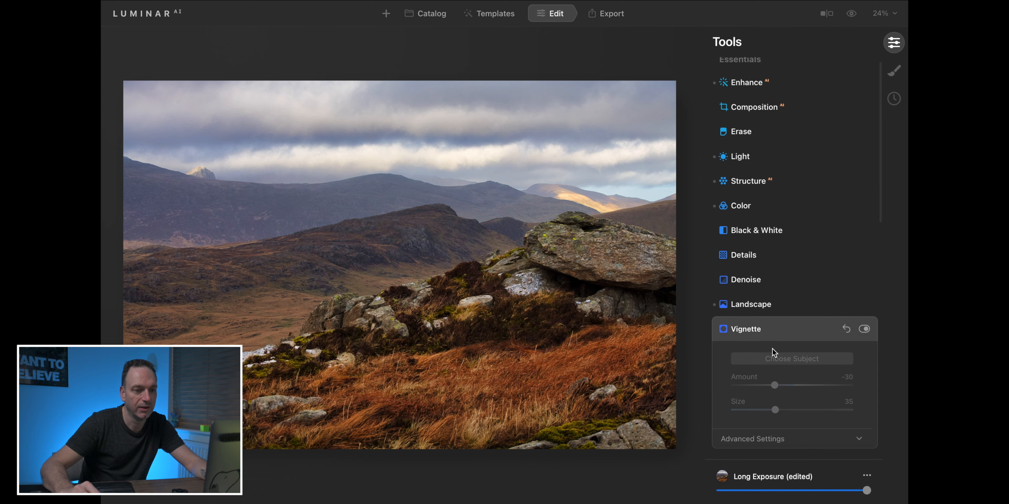
left_click_drag(775, 387, 750, 387)
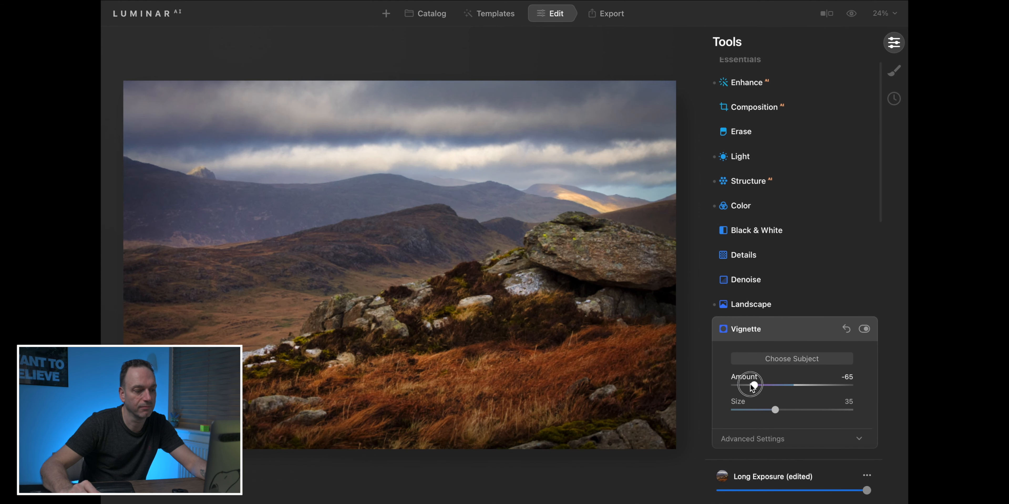
left_click(801, 328)
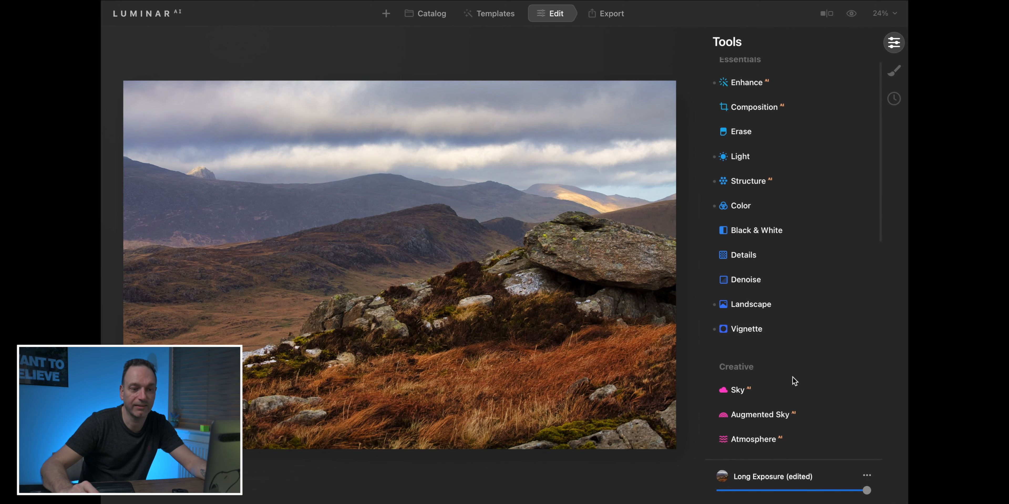
- Try replacing the sky with Twilight - 1 and Twilight Sky - 10 using the Sky tool
scroll(780, 356, "down", 5)
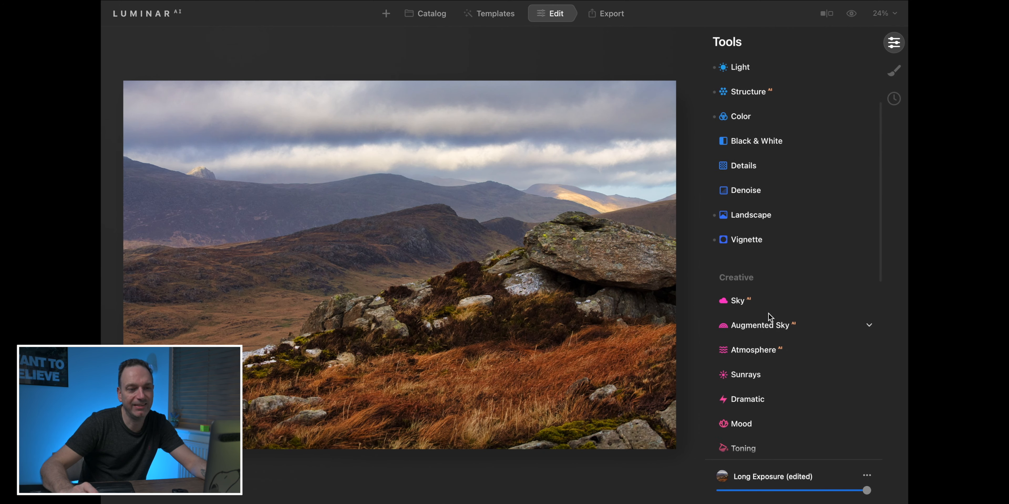
left_click(801, 298)
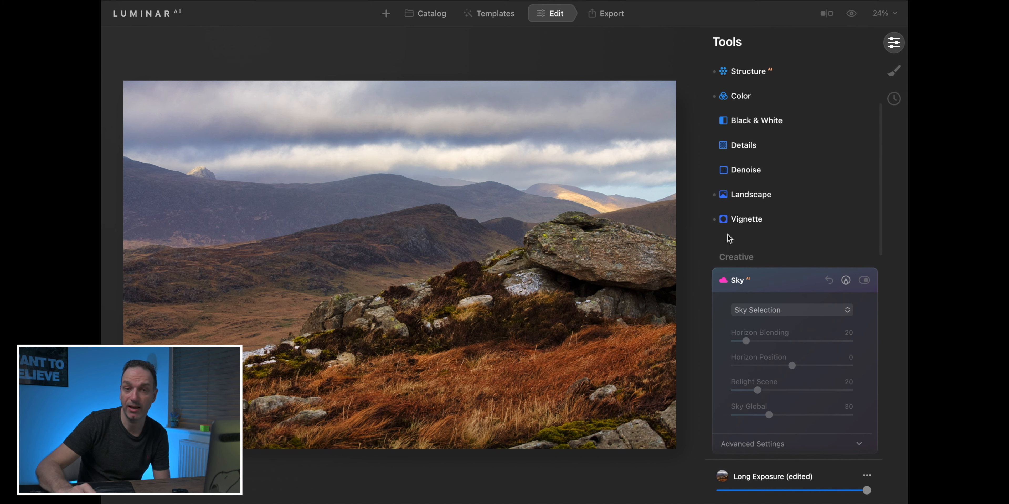
left_click(784, 312)
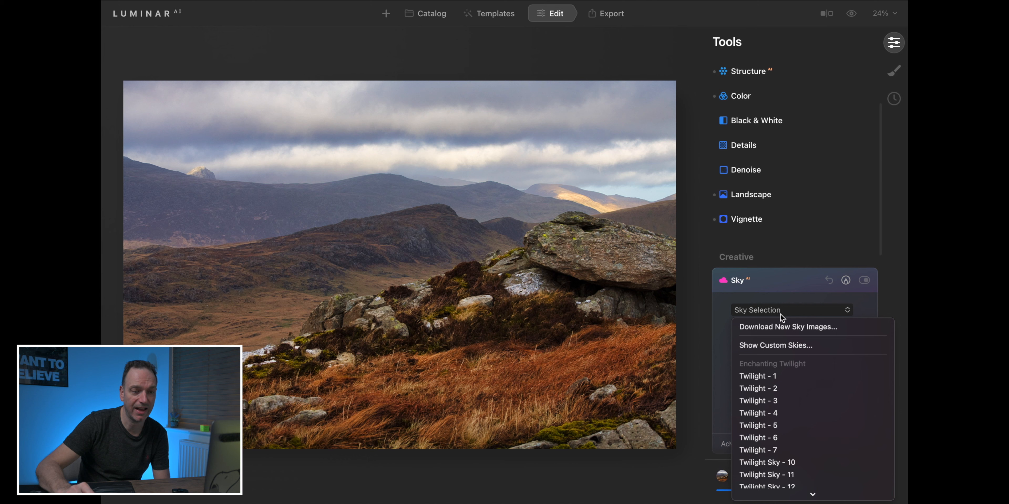
left_click(784, 379)
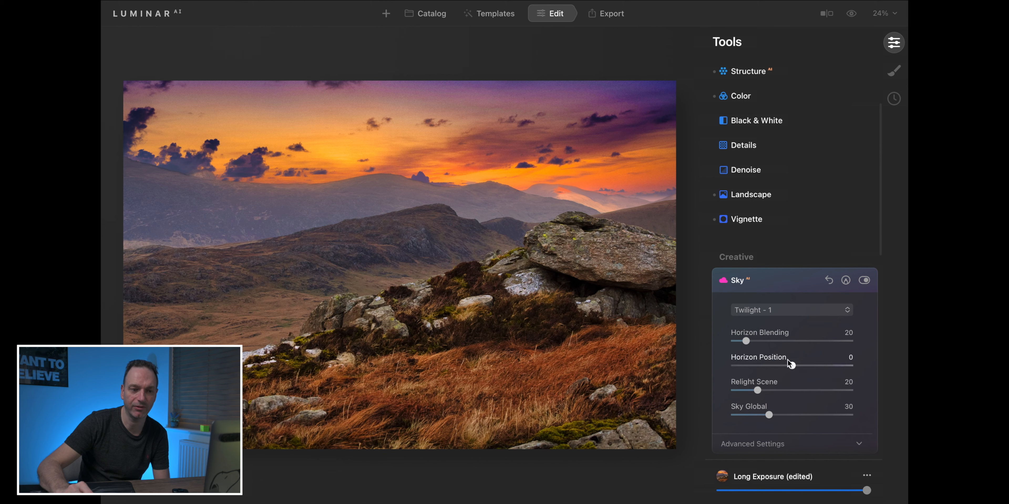
left_click(777, 308)
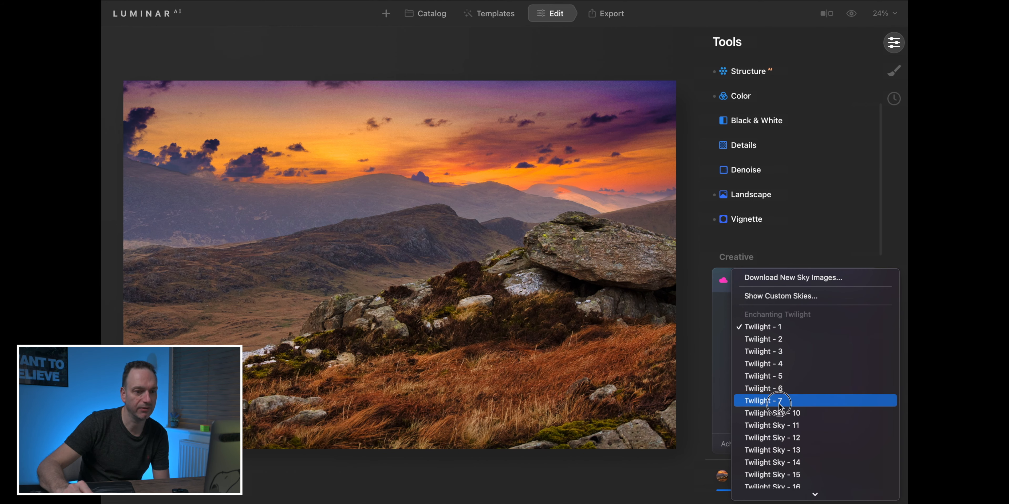
left_click(779, 414)
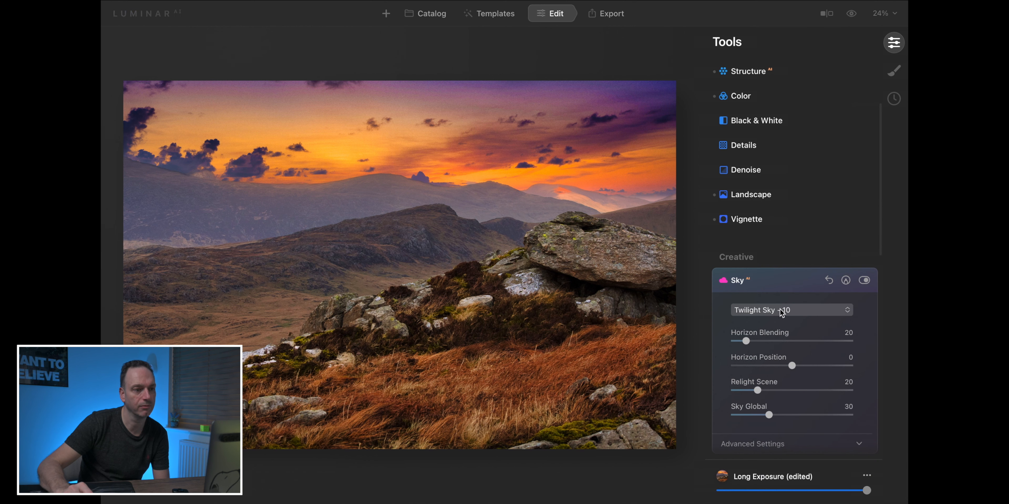
- Replace the sky with Storm Chasing 1, setting Relight Scene to 26, Sky Global to 25 and Horizon Position to 2
left_click(793, 308)
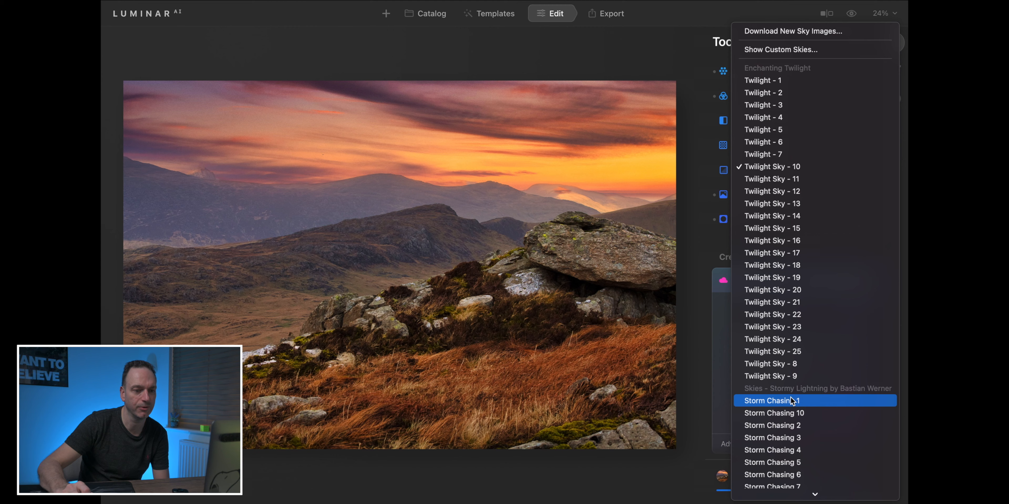
scroll(791, 397, "down", 2)
left_click(808, 349)
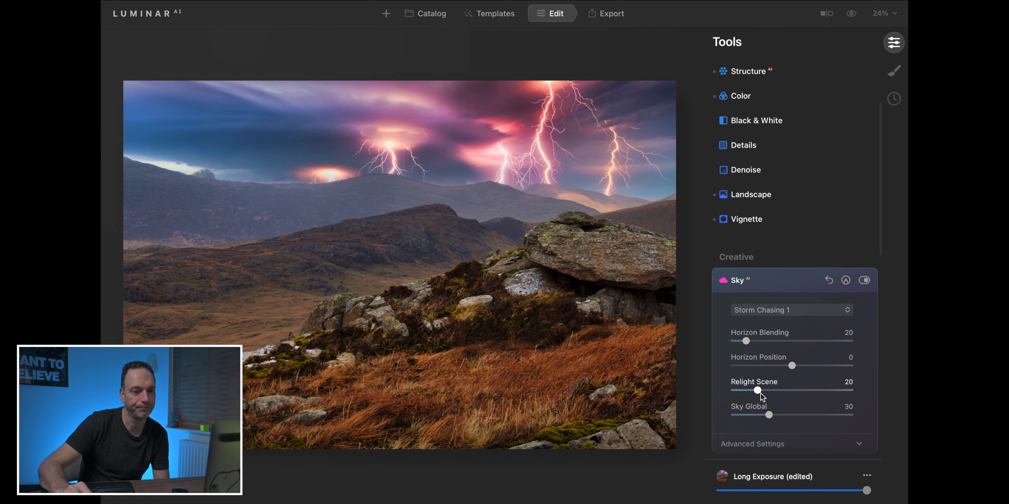
left_click_drag(759, 392, 764, 415)
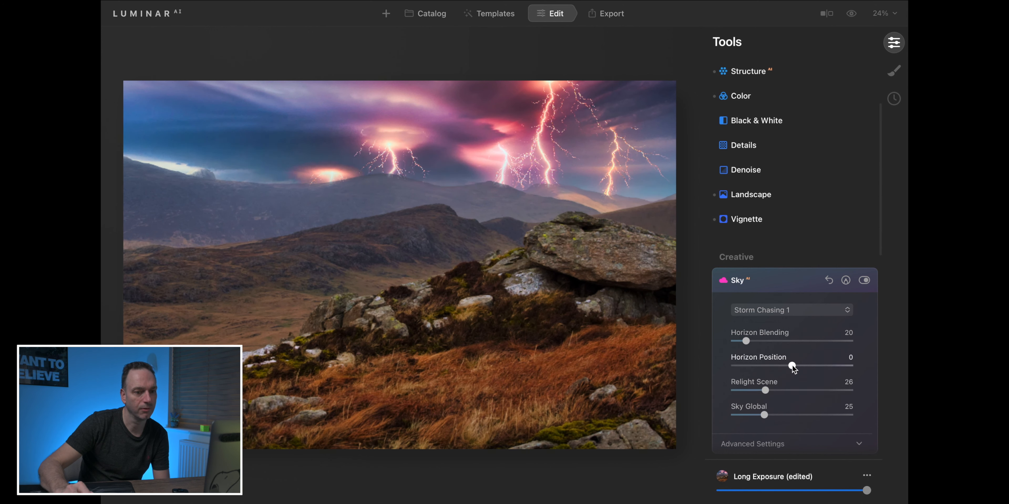
mouse_move(792, 365)
left_mouse_down()
mouse_move(778, 367)
mouse_move(811, 366)
mouse_move(793, 366)
left_mouse_up()
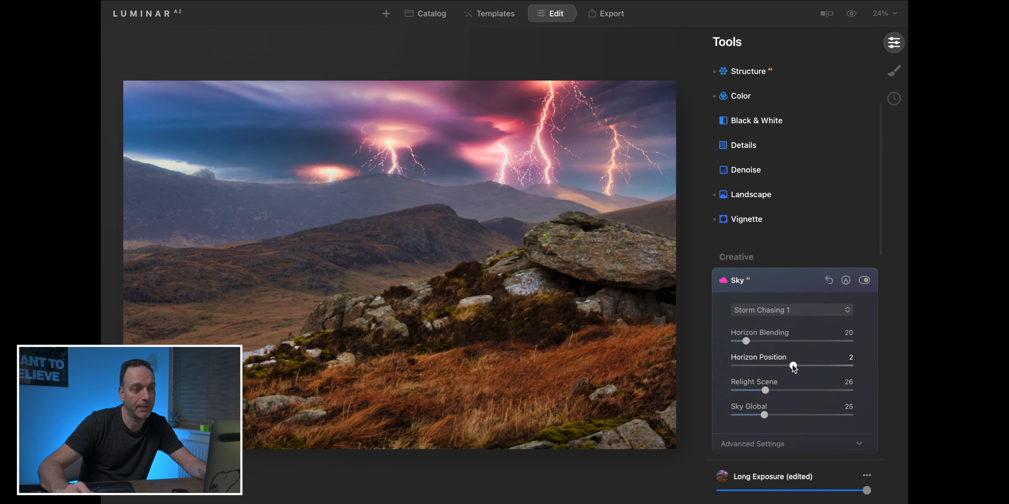
- Try Stunning Skies 1 as the replacement sky
left_click(770, 311)
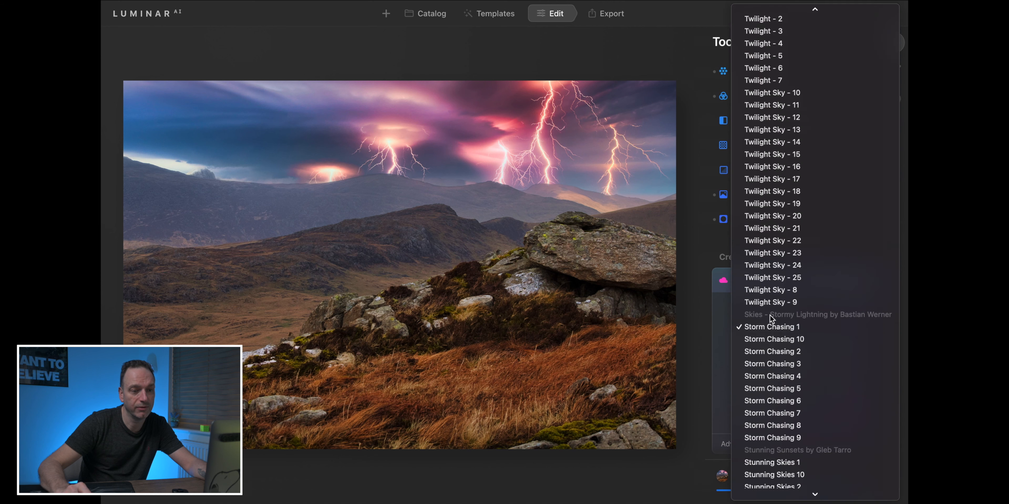
scroll(781, 390, "down", 5)
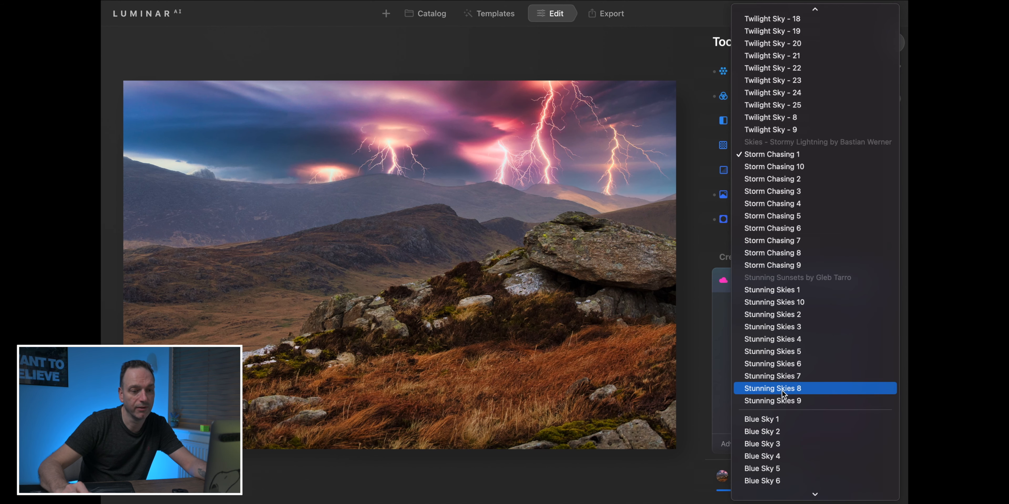
left_click(799, 293)
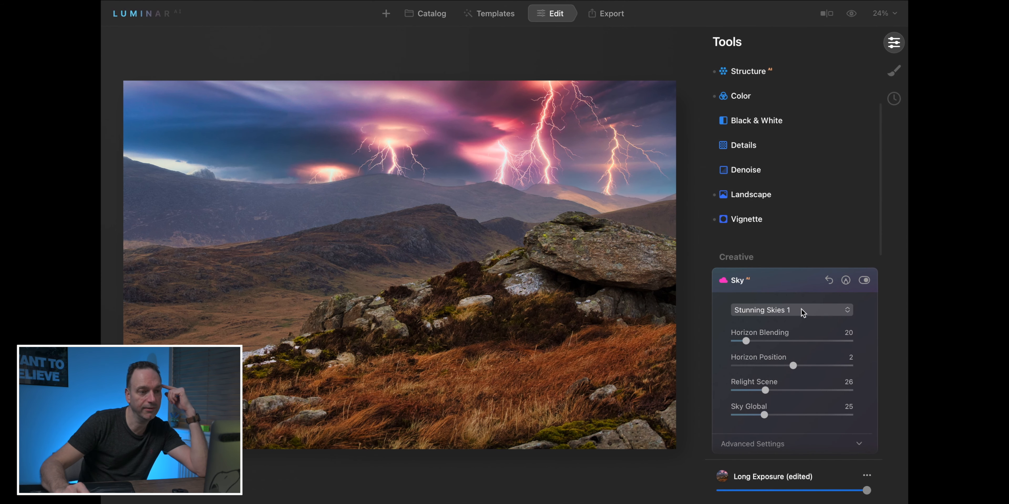
- Replace the sky with Galaxy 1
left_click(787, 313)
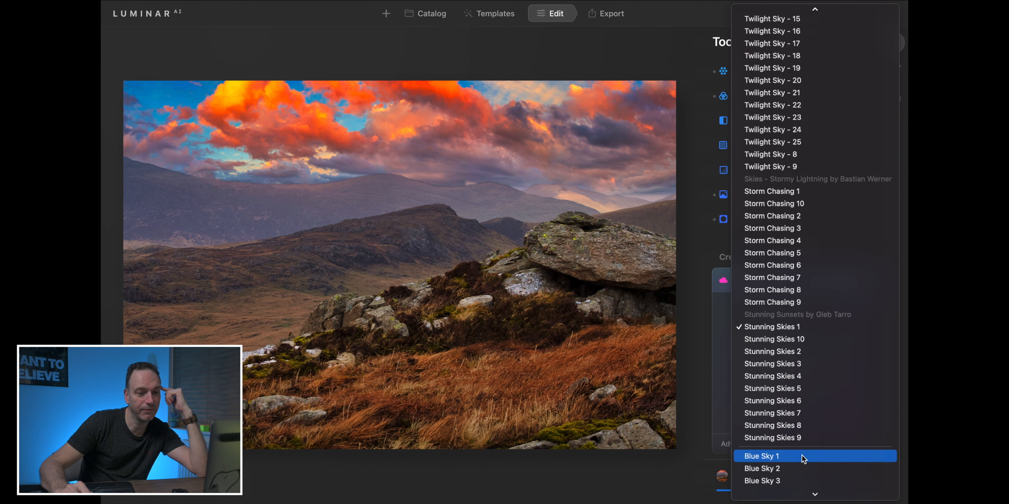
scroll(803, 439, "down", 6)
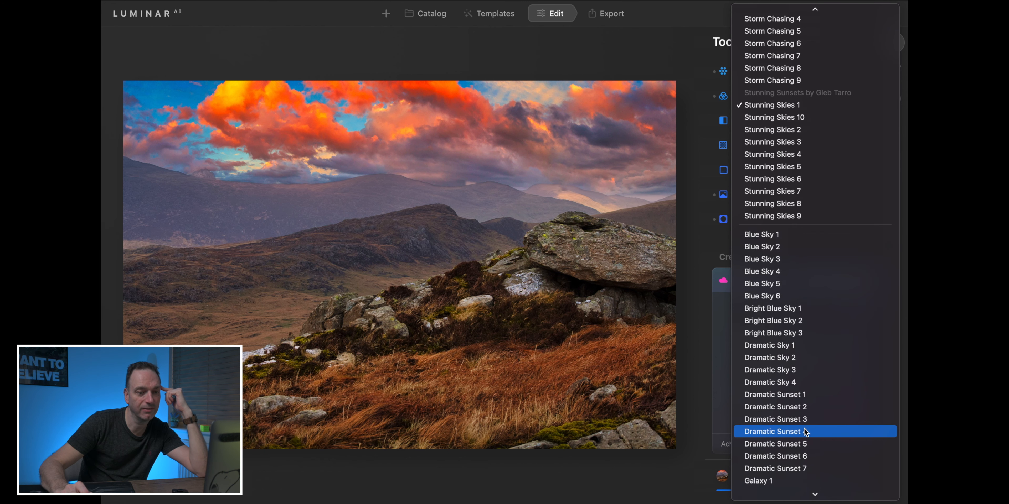
scroll(791, 399, "down", 3)
left_click(792, 380)
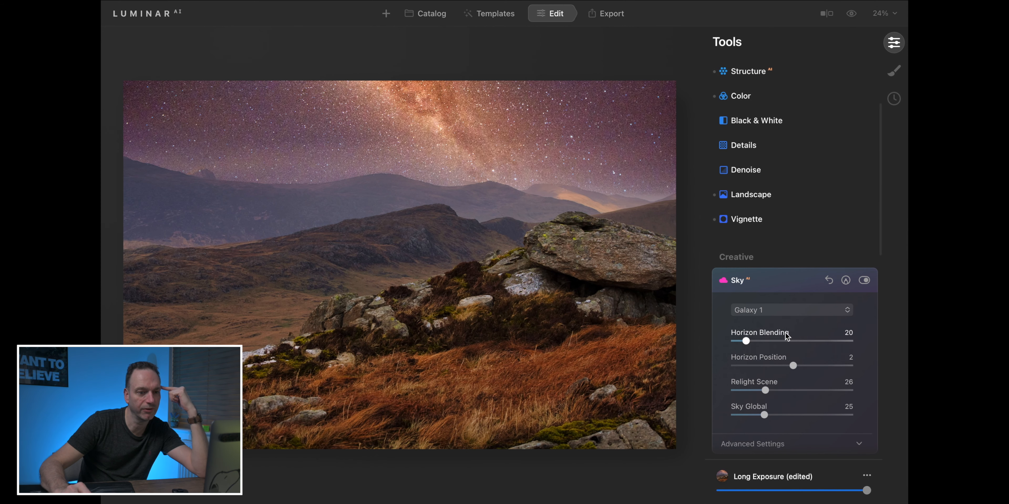
- Replace the sky with Sunset 4, setting Horizon Blending to 73 and Horizon Position to 6
left_click(776, 309)
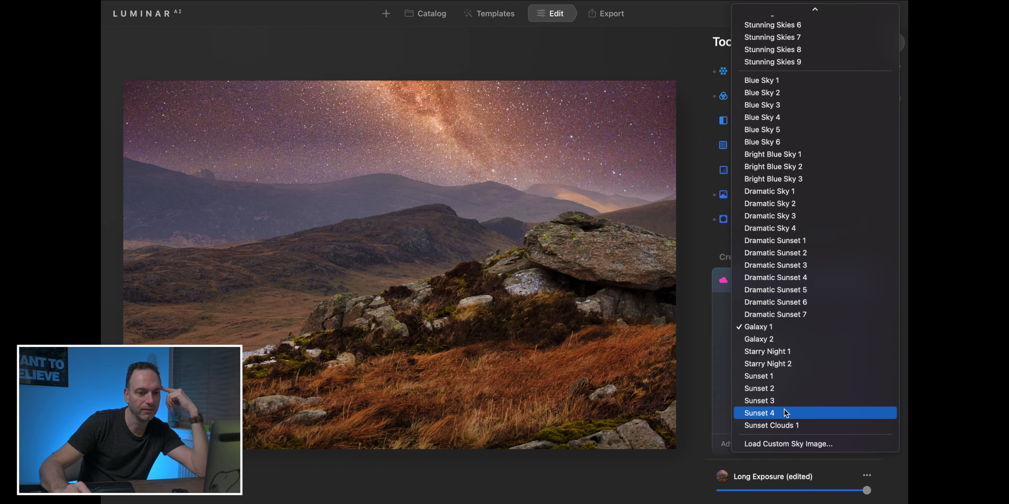
left_click(785, 414)
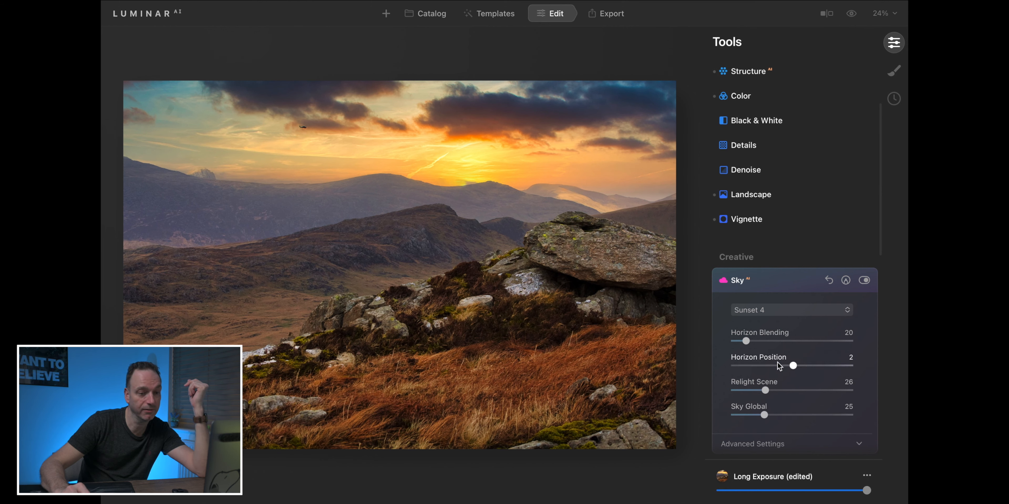
left_click_drag(791, 366, 792, 370)
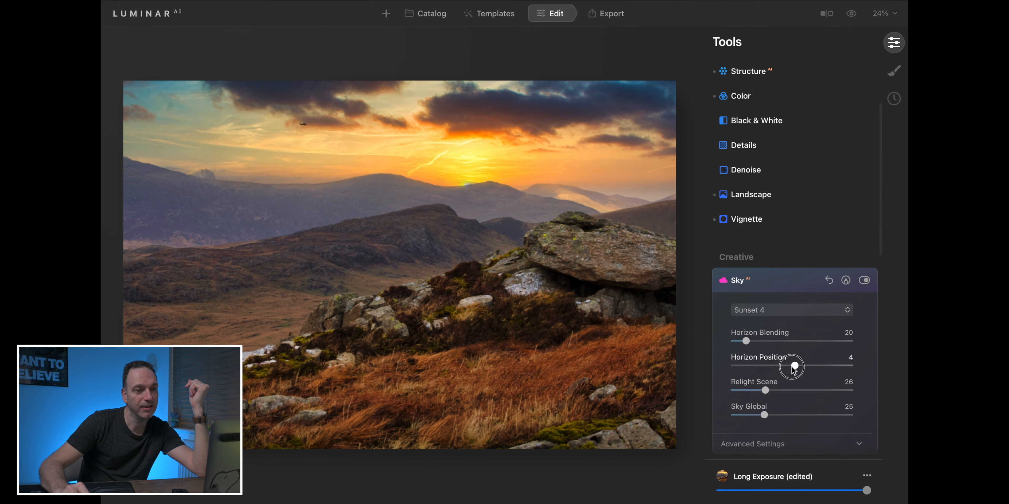
left_click_drag(746, 341, 781, 345)
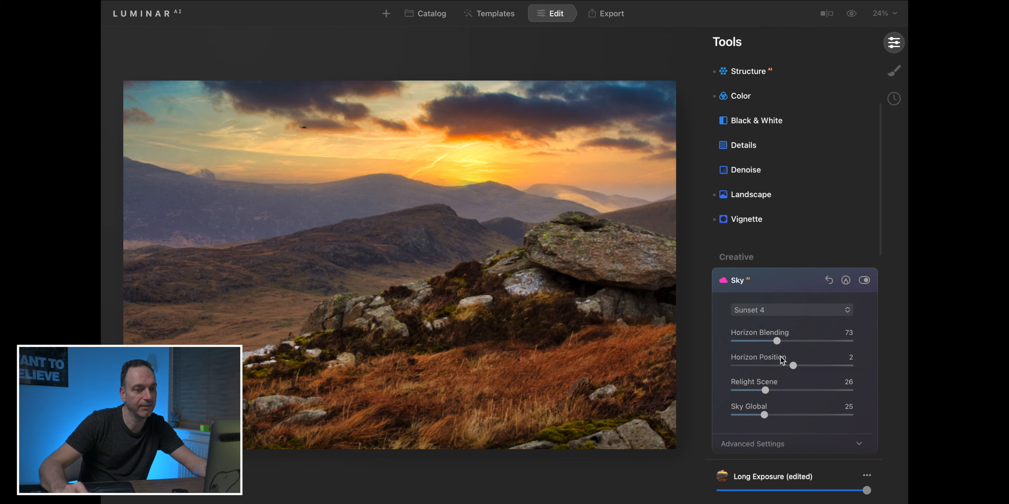
left_click(793, 365)
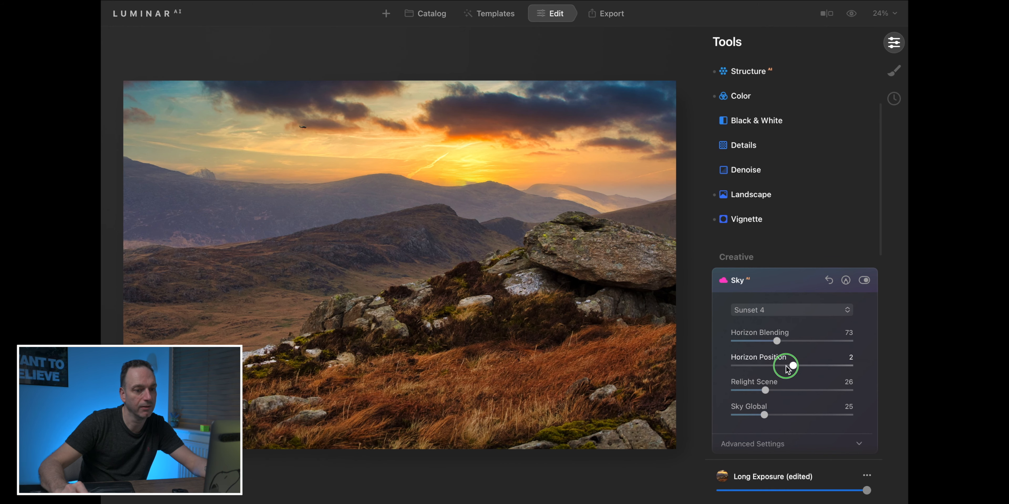
left_click_drag(794, 366, 795, 368)
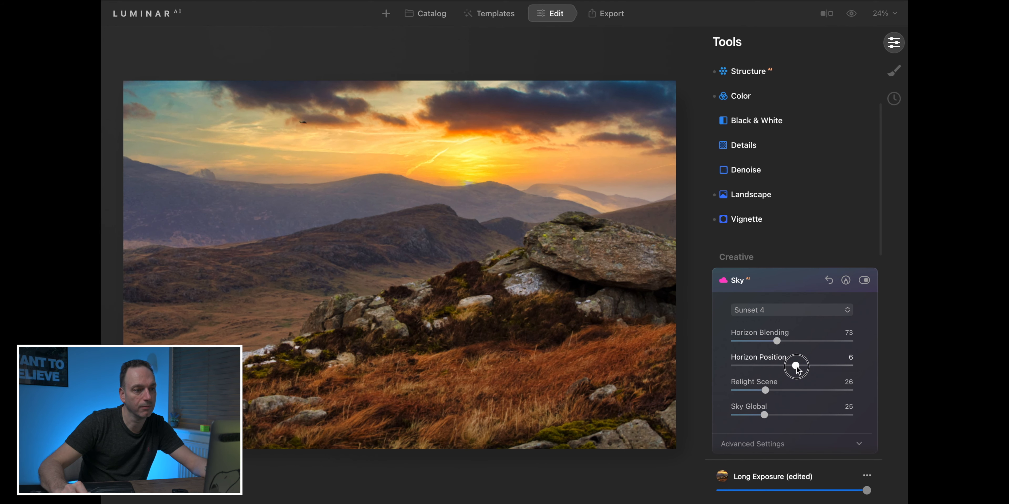
left_click_drag(796, 367, 796, 366)
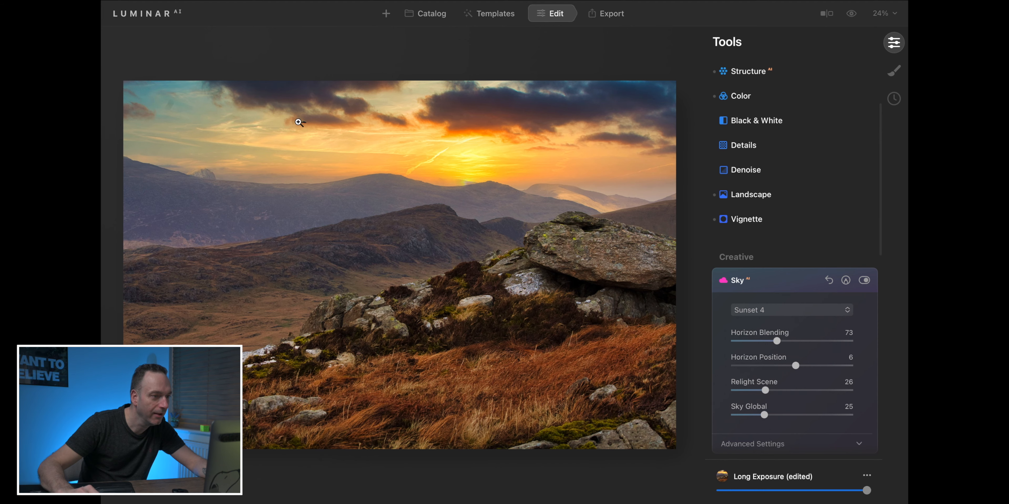
left_click(309, 131)
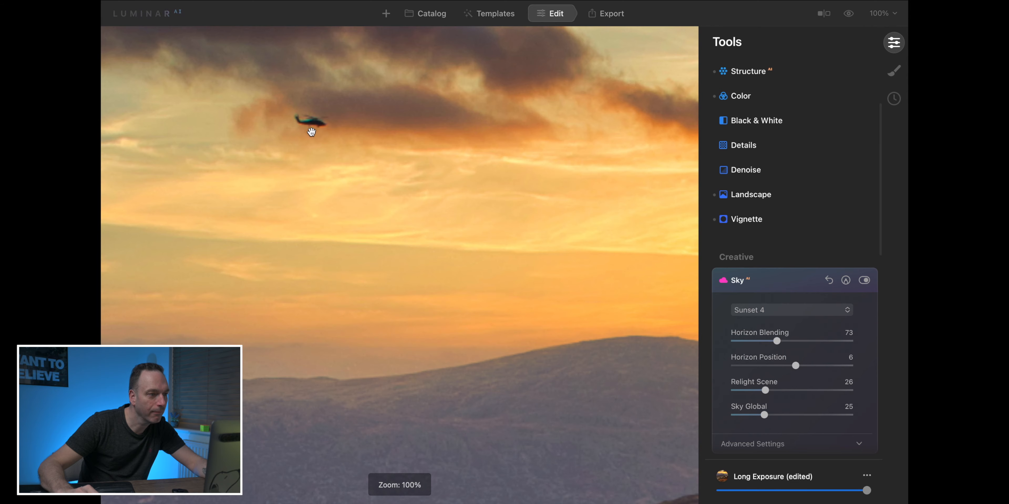
left_click(310, 131)
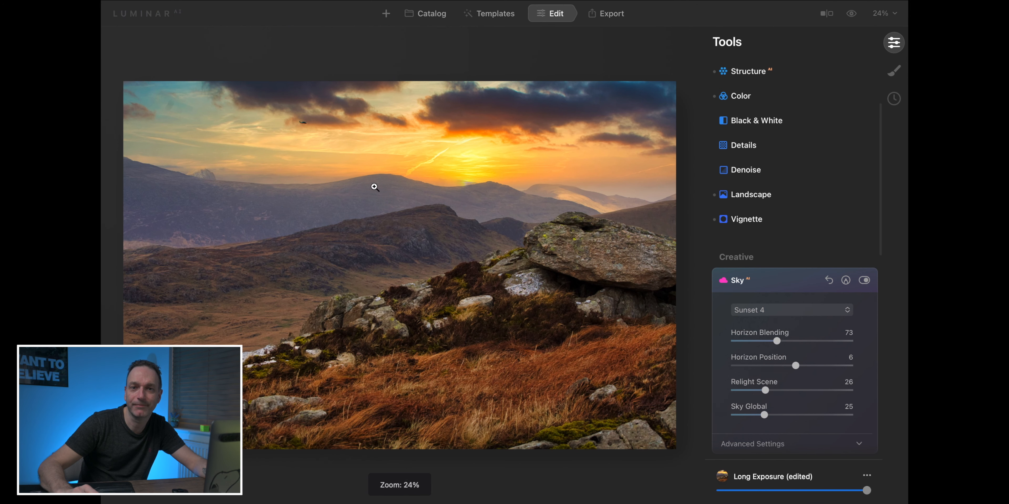
left_click(789, 272)
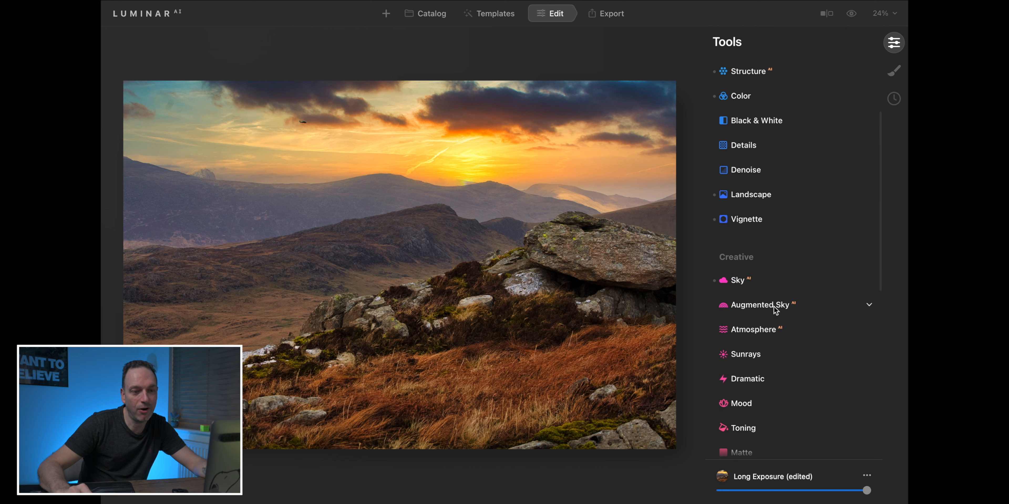
- Try Aurora 1, Birds 1 and Birds 2 as sky objects using the Augmented Sky tool
left_click(773, 306)
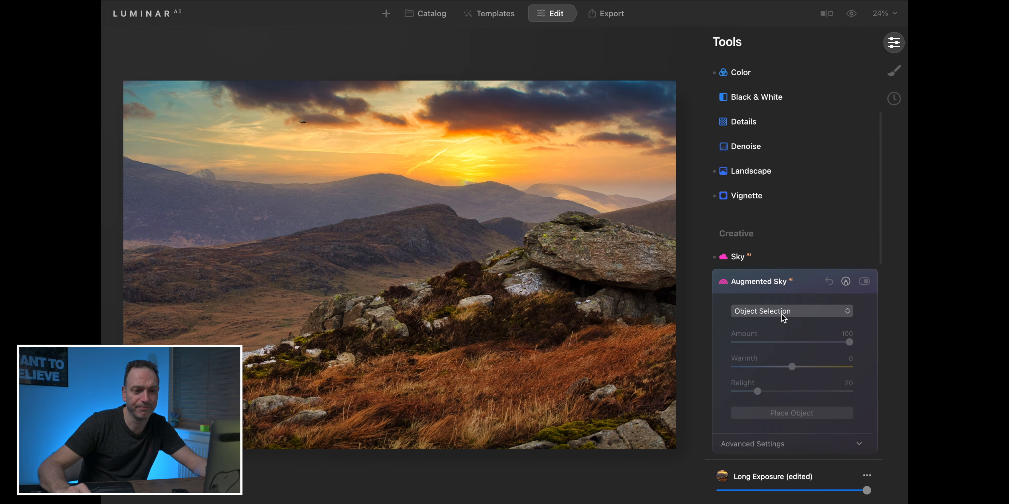
left_click(781, 314)
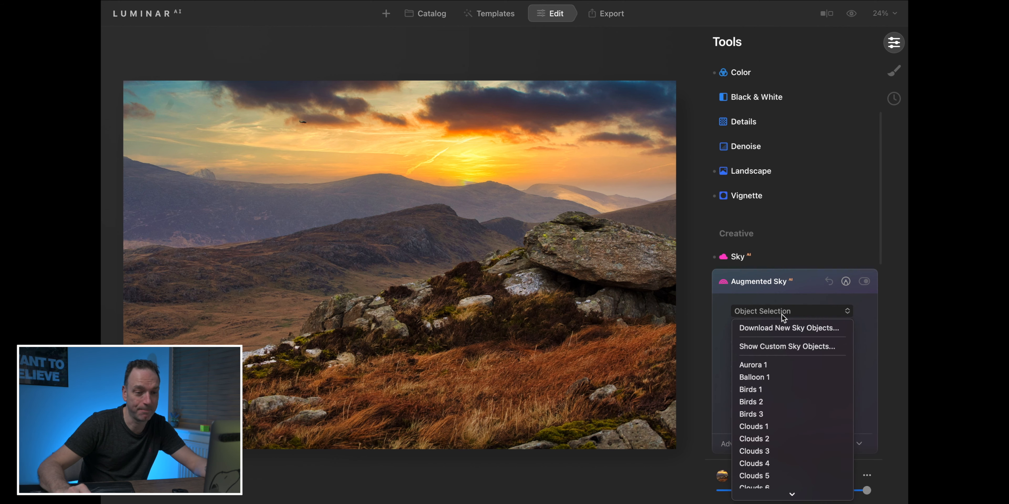
left_click(788, 371)
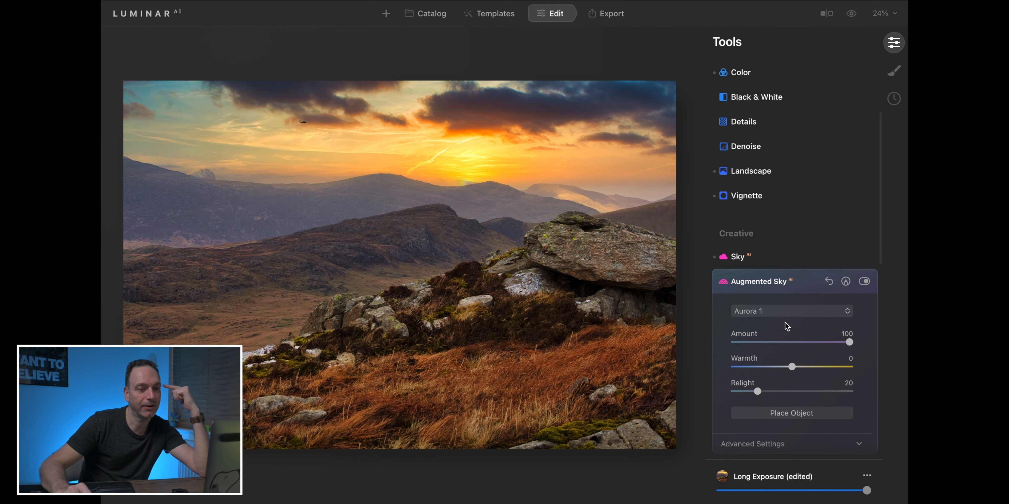
left_click(782, 309)
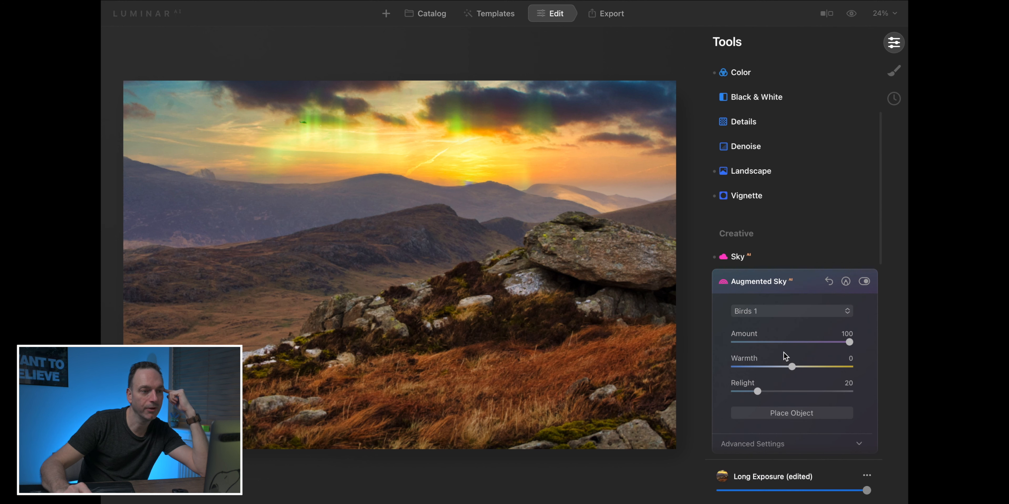
left_click(770, 311)
left_click(769, 342)
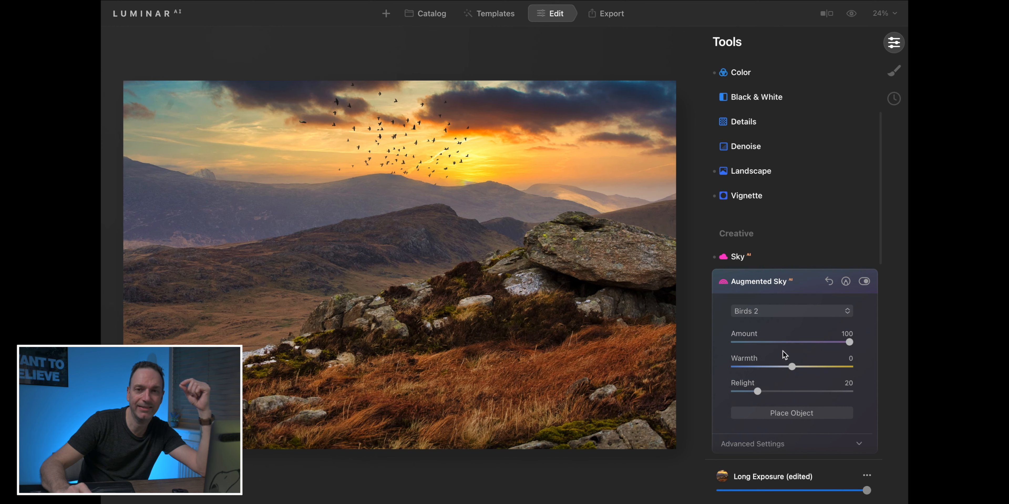
- Try Plane 1 and Planet 2 as the augmented sky object
left_click(780, 316)
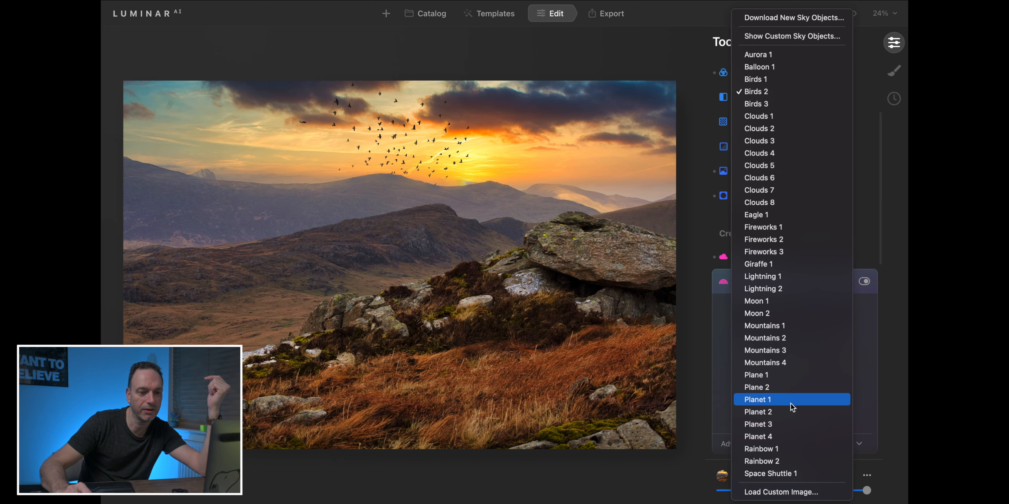
left_click(792, 375)
left_click(775, 307)
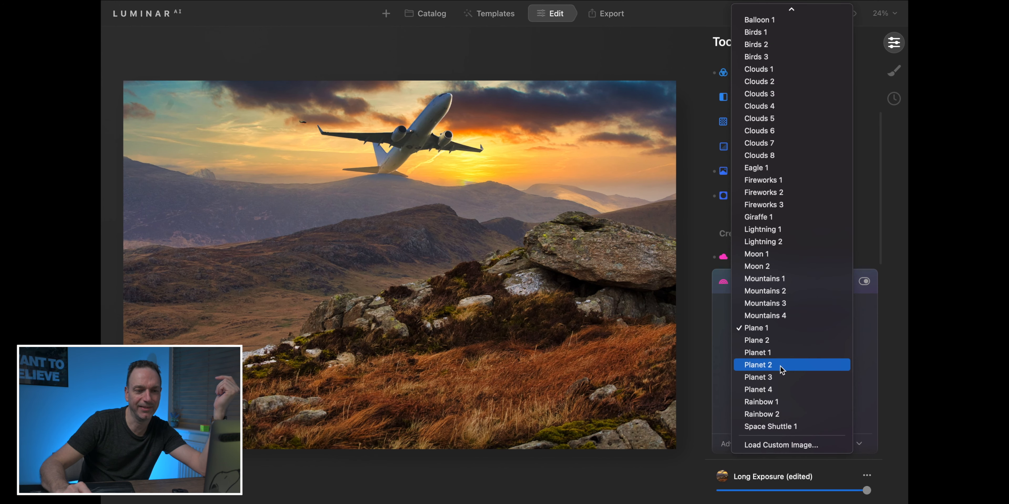
left_click(779, 365)
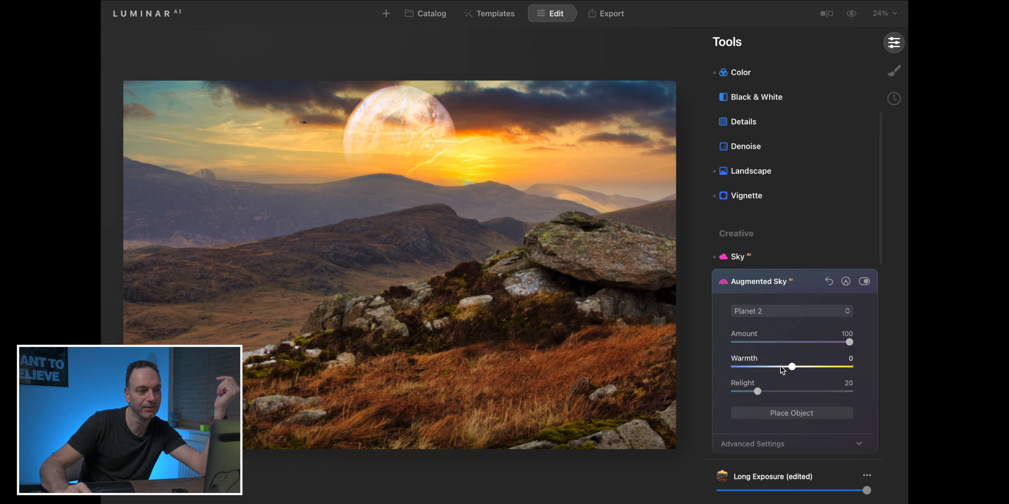
- Try Planet 4 at the left side of the photo's sky, with Warmth at 43 and Relight at 49
left_click(780, 312)
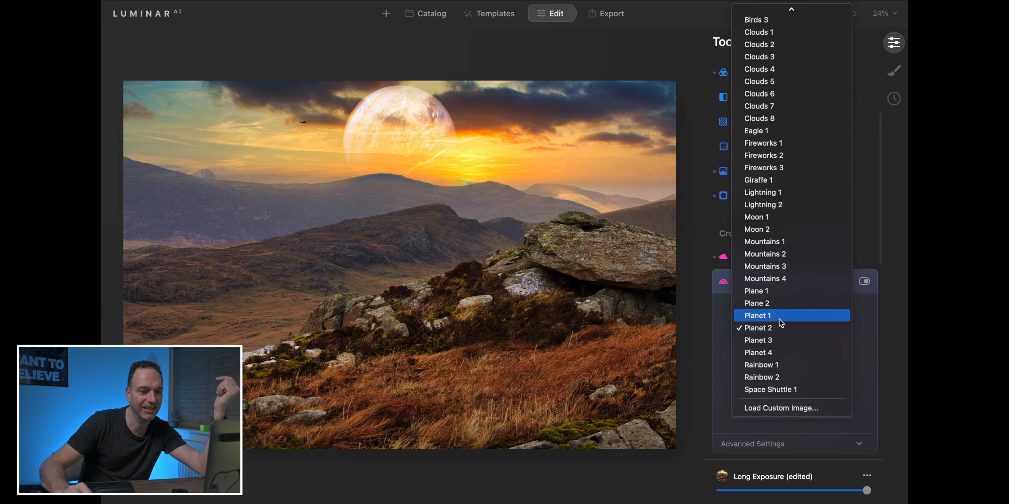
left_click(781, 354)
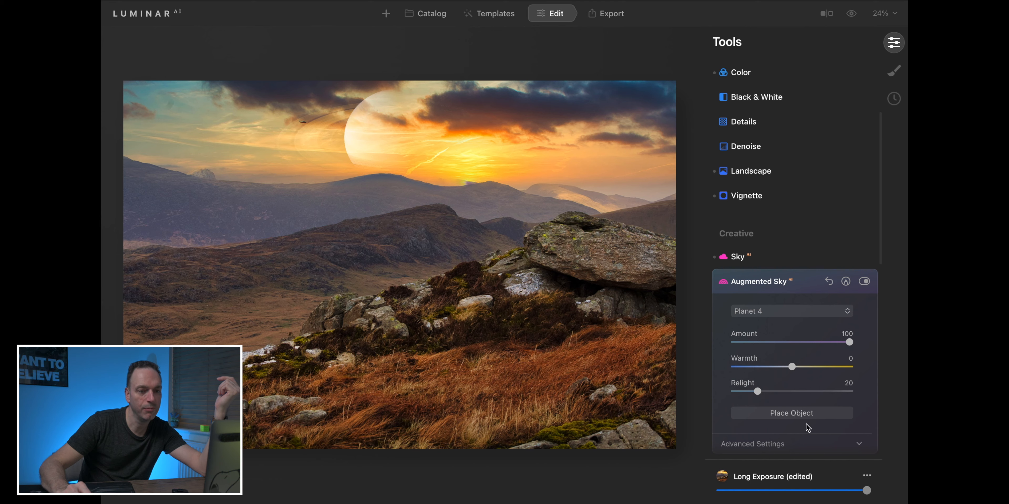
left_click(803, 413)
left_click_drag(424, 147, 220, 148)
left_click_drag(758, 391, 821, 368)
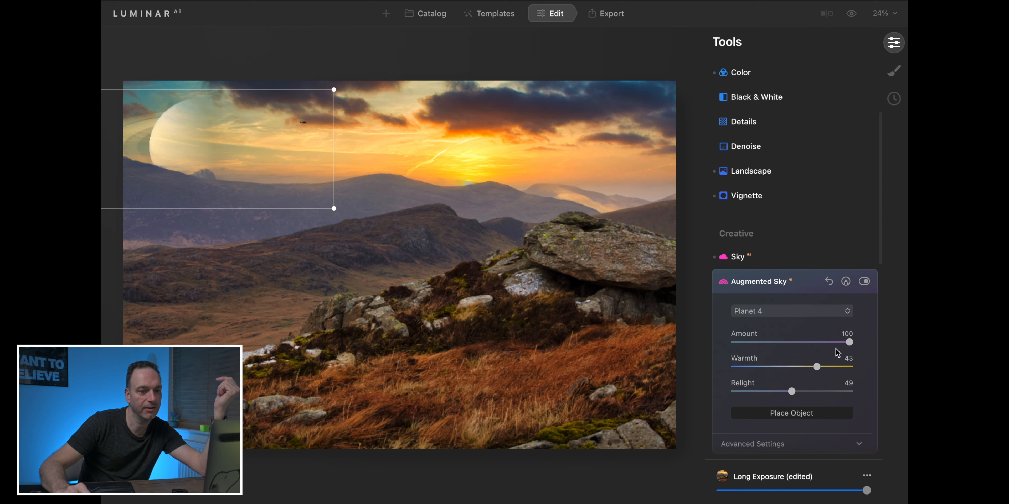
left_click(850, 343)
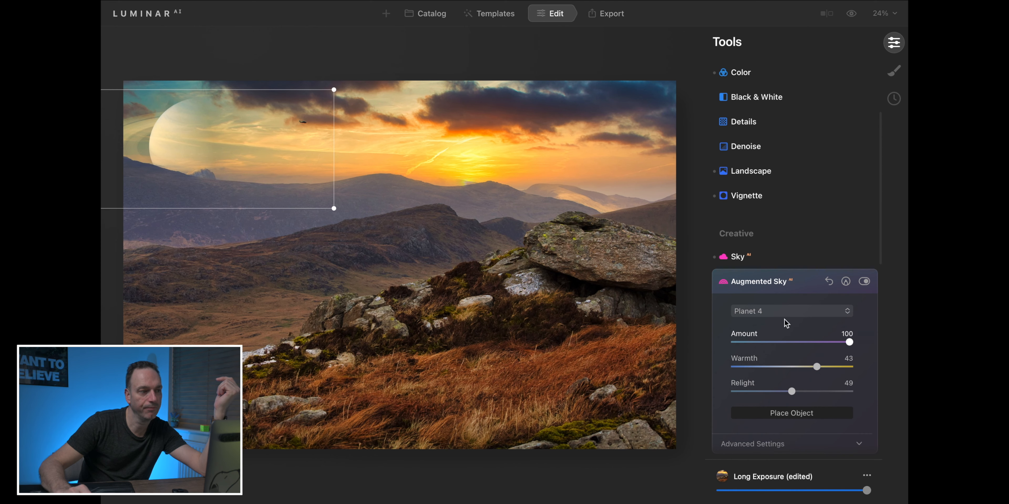
- Move Planet 4 to the right edge of the photo's sky and scale it down slightly
left_click_drag(229, 153, 664, 166)
left_click_drag(559, 98, 594, 112)
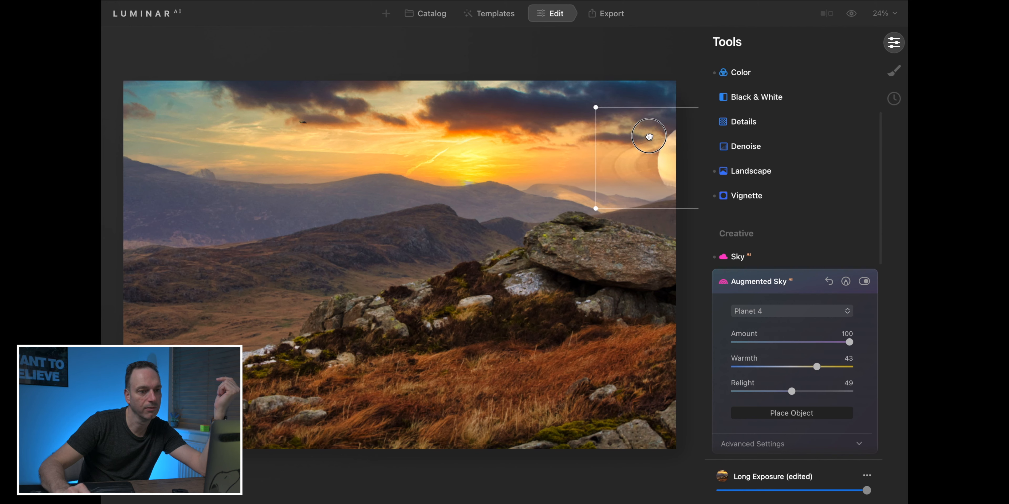
left_click_drag(649, 137, 645, 135)
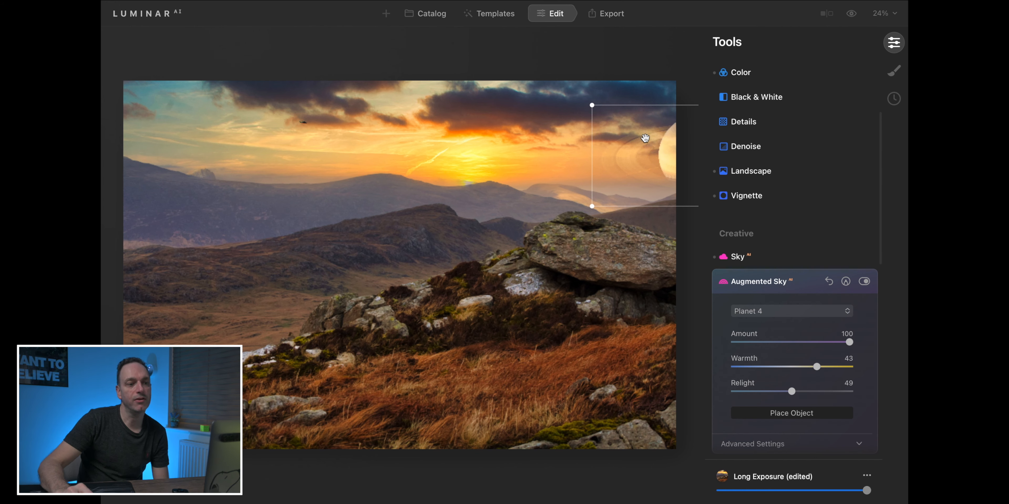
- Try Rainbow 1 as the augmented sky object
left_click(787, 311)
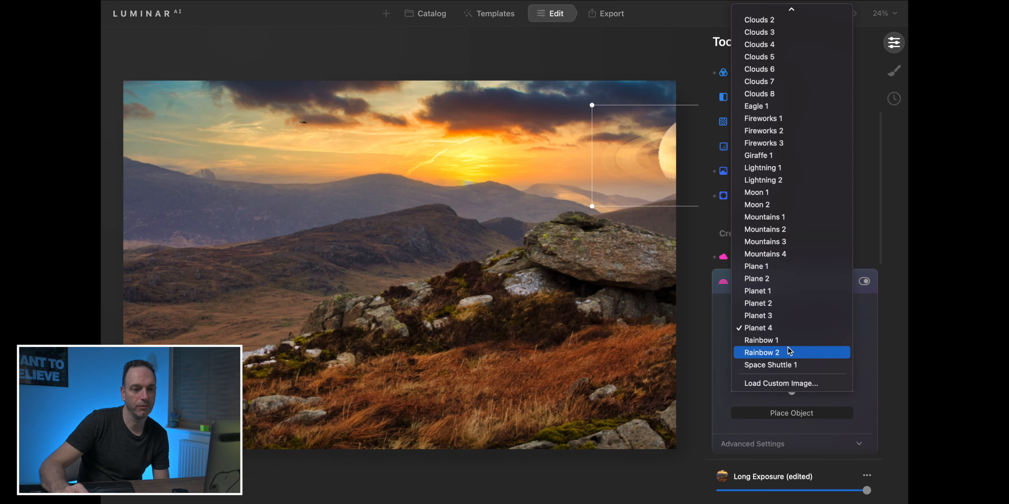
left_click(787, 340)
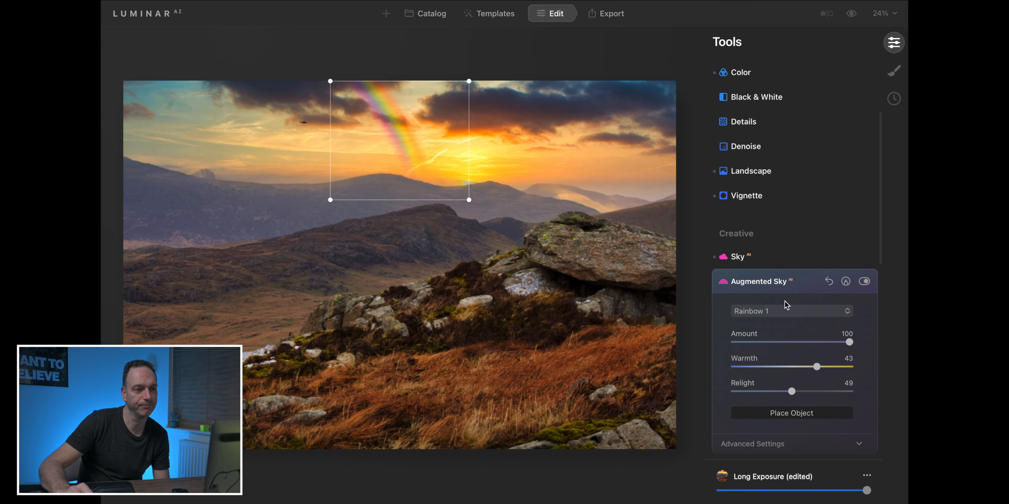
- Add Space Shuttle 1 to the sky above the large boulder, set Amount to 85 and Warmth to 52, and increase Relight
left_click(799, 312)
left_click(803, 352)
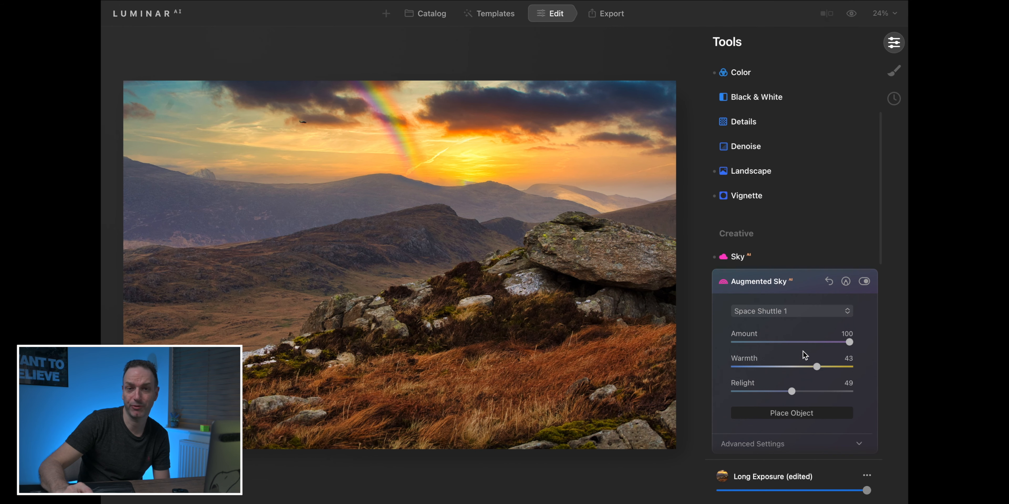
left_click_drag(418, 146, 620, 157)
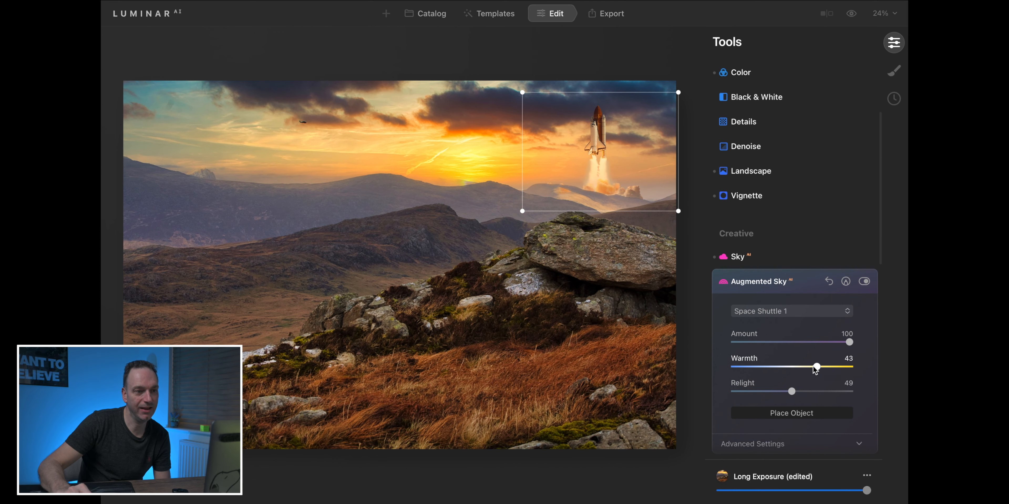
left_click_drag(817, 367, 833, 343)
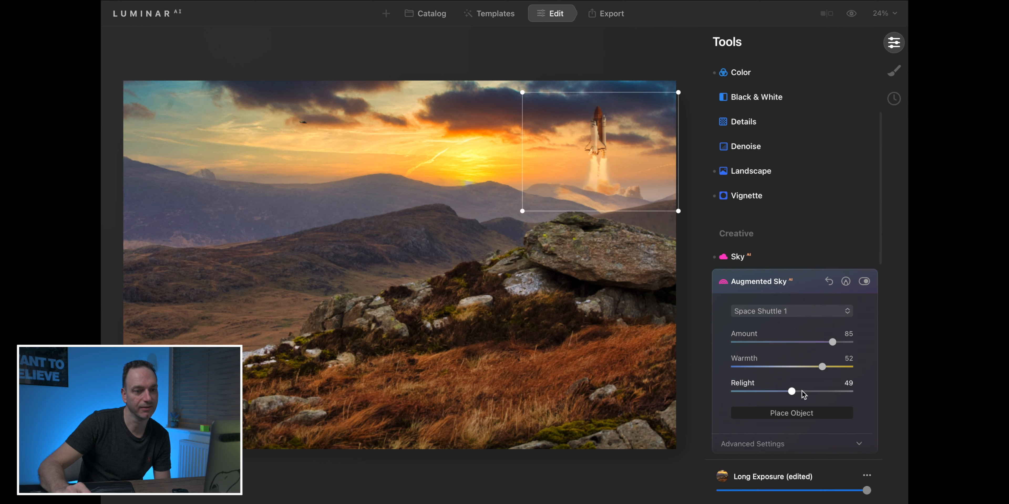
left_click_drag(791, 391, 808, 392)
left_click(801, 283)
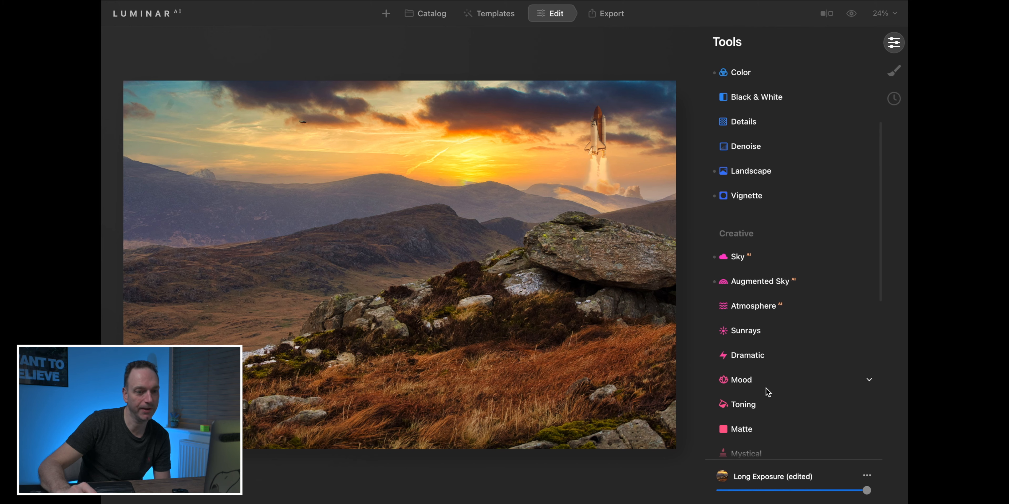
- Add a light Fog atmosphere to the landscape with an Amount of 5
left_click(758, 308)
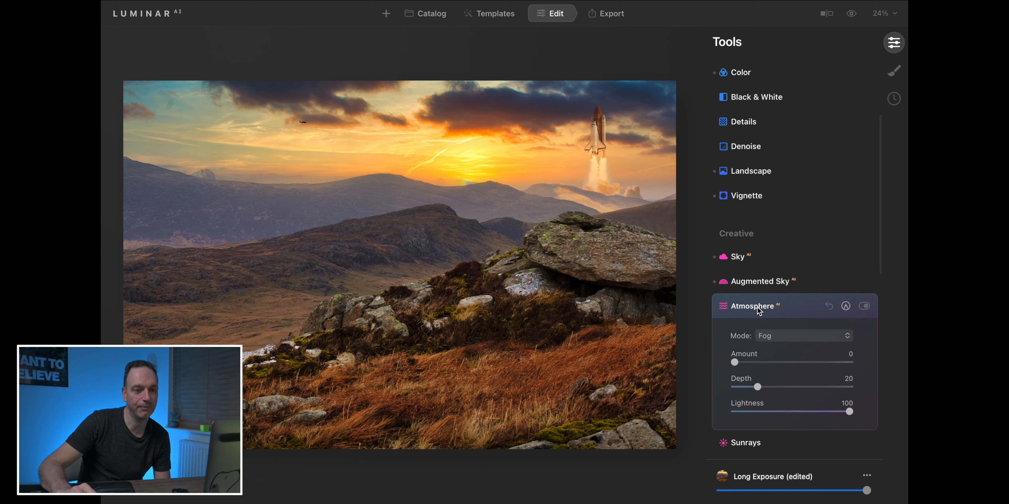
left_click(782, 337)
left_click(783, 340)
mouse_move(734, 363)
left_mouse_down()
mouse_move(779, 361)
mouse_move(737, 368)
left_mouse_up()
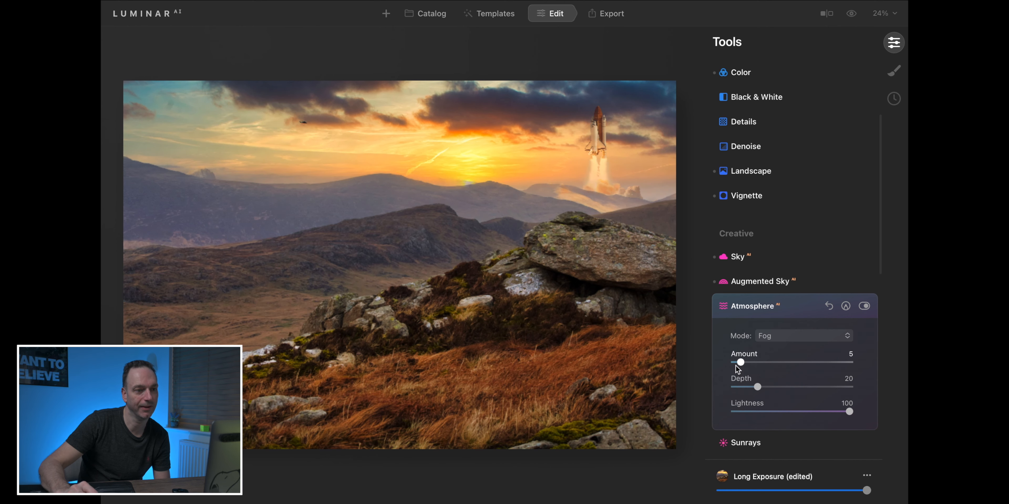
left_click(770, 307)
- Add sunrays with an Amount of 1 and place the sun center over the setting sun on the horizon
left_click(790, 332)
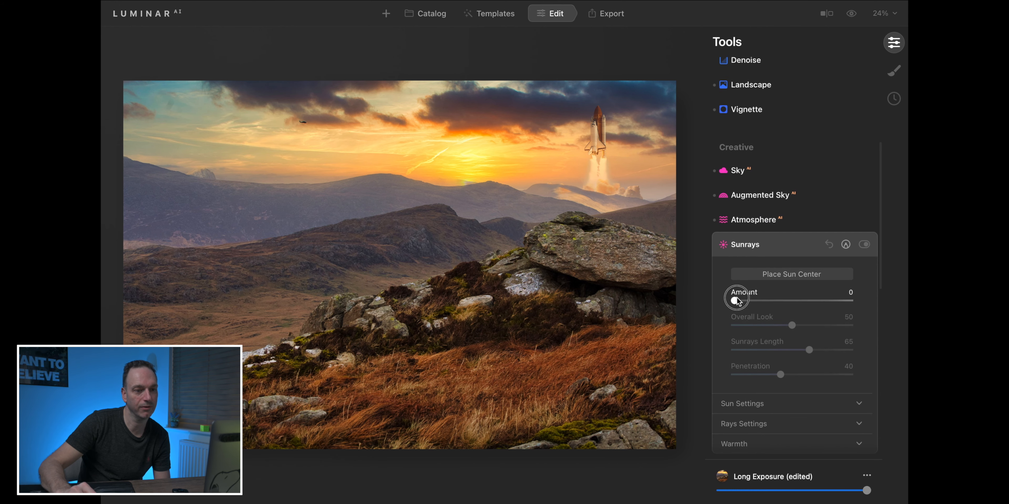
mouse_move(736, 301)
left_mouse_down()
mouse_move(779, 301)
mouse_move(735, 305)
left_mouse_up()
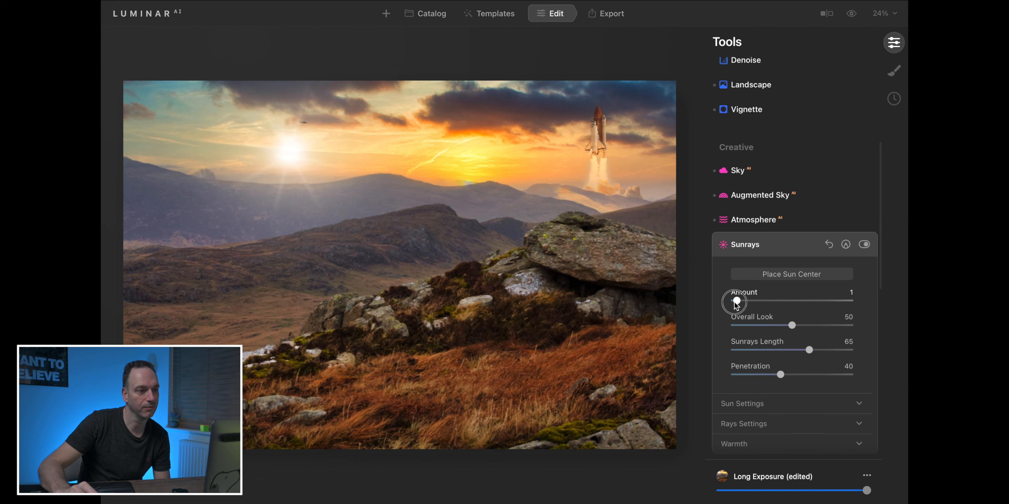
left_click(792, 276)
left_click_drag(290, 156, 474, 181)
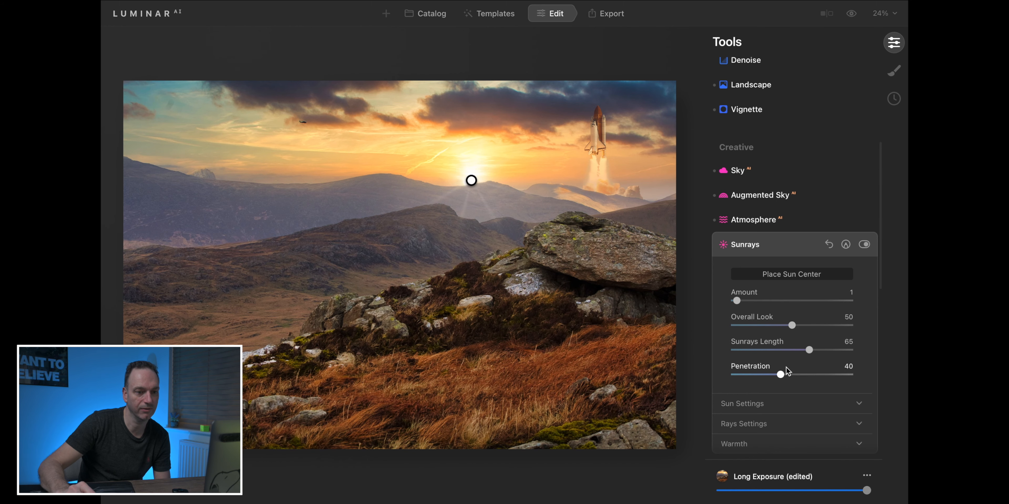
- Refine the sunrays with Overall Look 10, Sunrays Length 82, Penetration 30 and Amount 30, and hide the sun center marker
left_click_drag(792, 325, 741, 326)
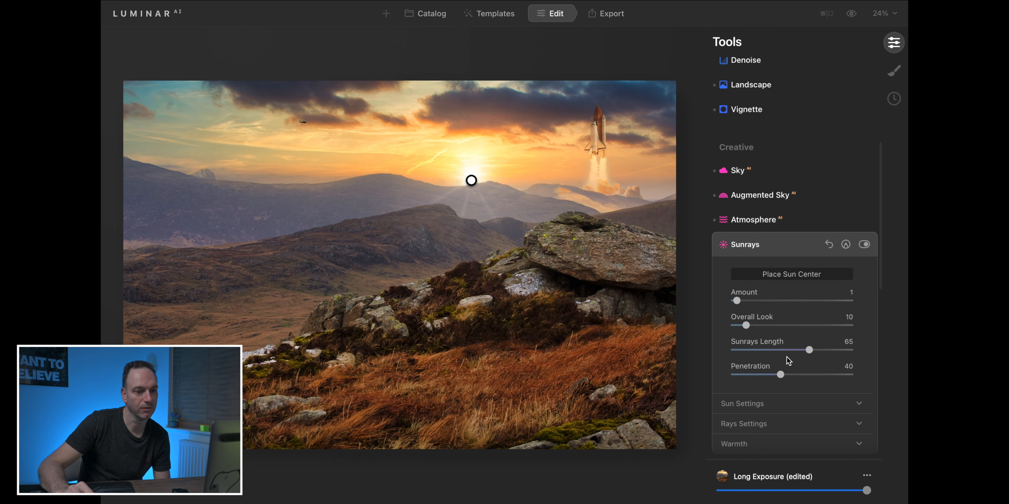
left_click_drag(809, 350, 771, 349)
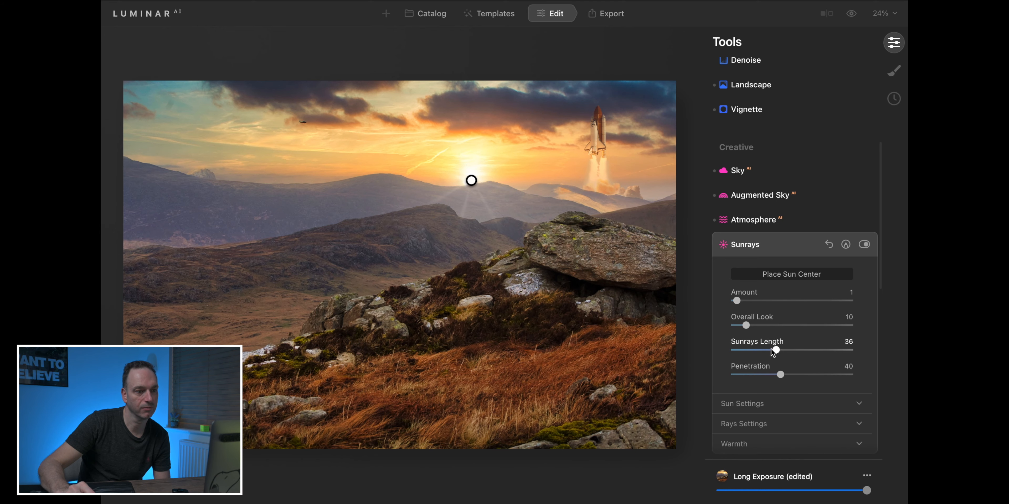
left_click_drag(820, 355, 833, 355)
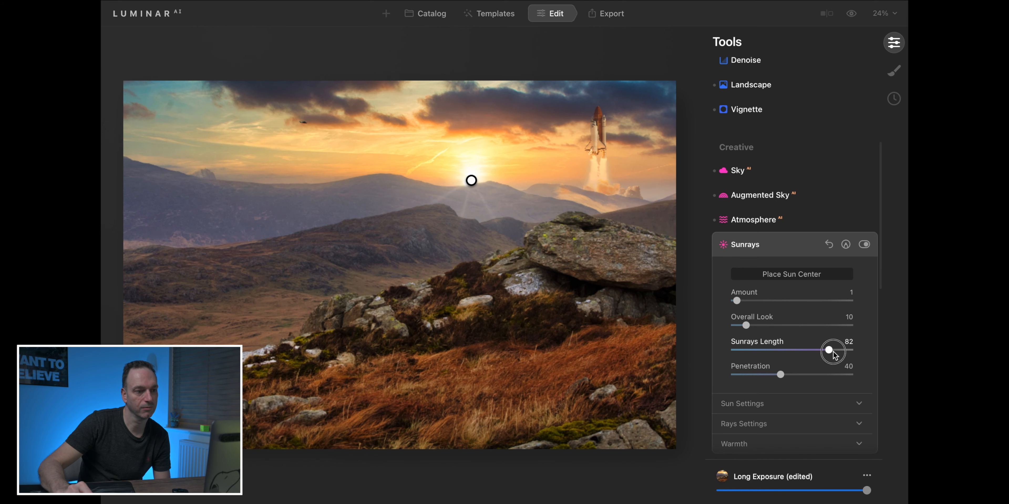
mouse_move(785, 375)
left_mouse_down()
mouse_move(823, 374)
mouse_move(768, 378)
left_mouse_up()
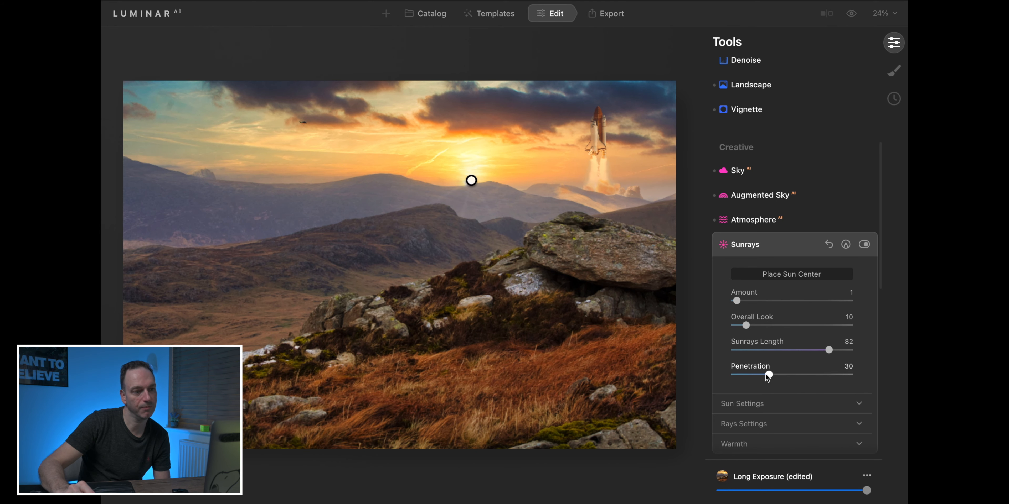
left_click(738, 301)
left_click_drag(740, 301, 771, 307)
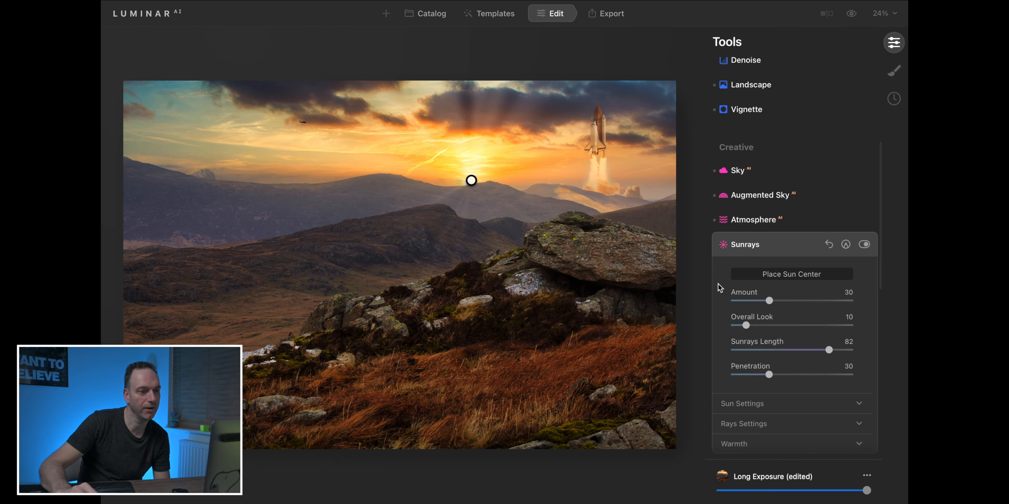
left_click(809, 277)
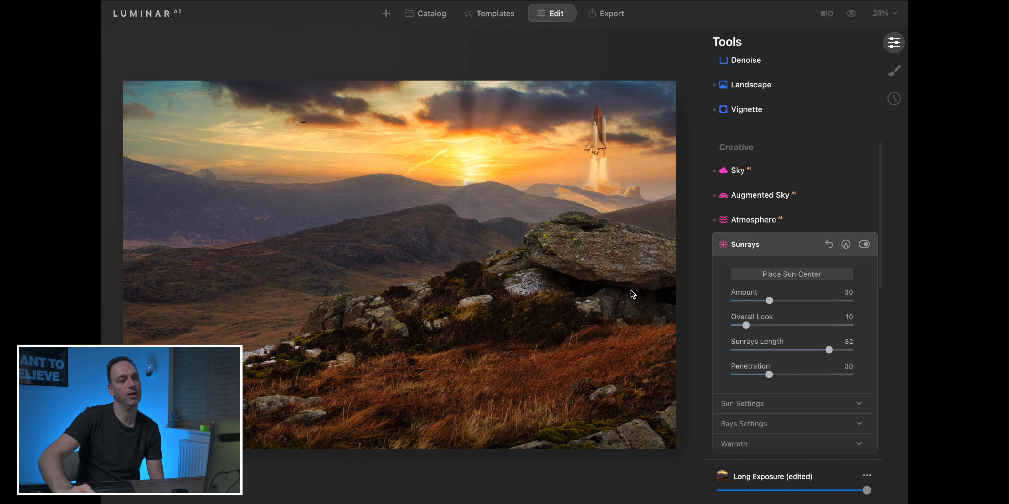
left_click(808, 248)
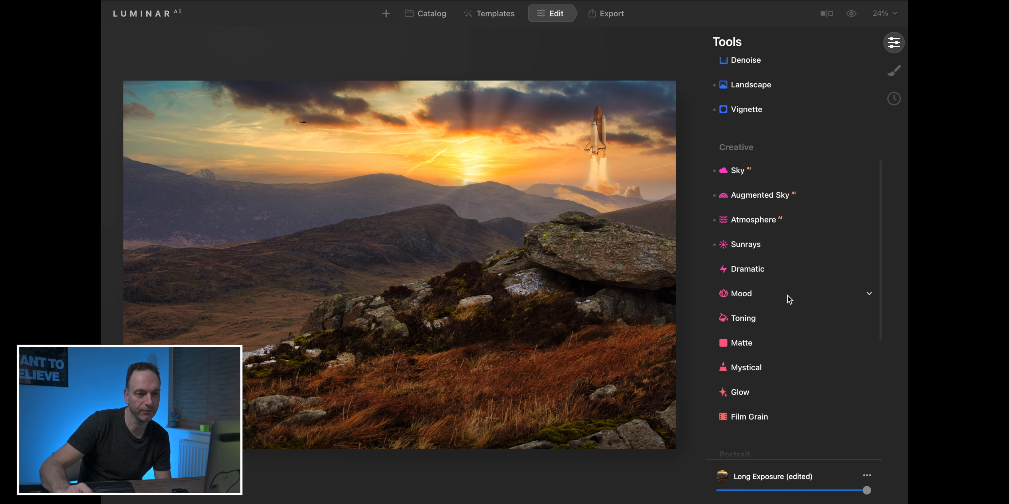
- Try the Dramatic effect on the landscape and return its Amount to 0
left_click(784, 268)
mouse_move(740, 310)
left_mouse_down()
mouse_move(781, 308)
mouse_move(734, 310)
left_mouse_up()
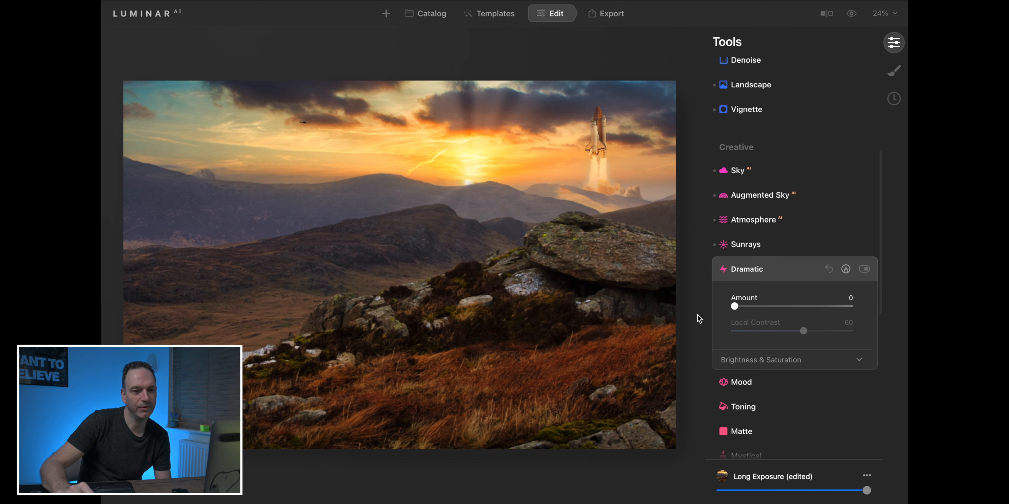
left_click(801, 272)
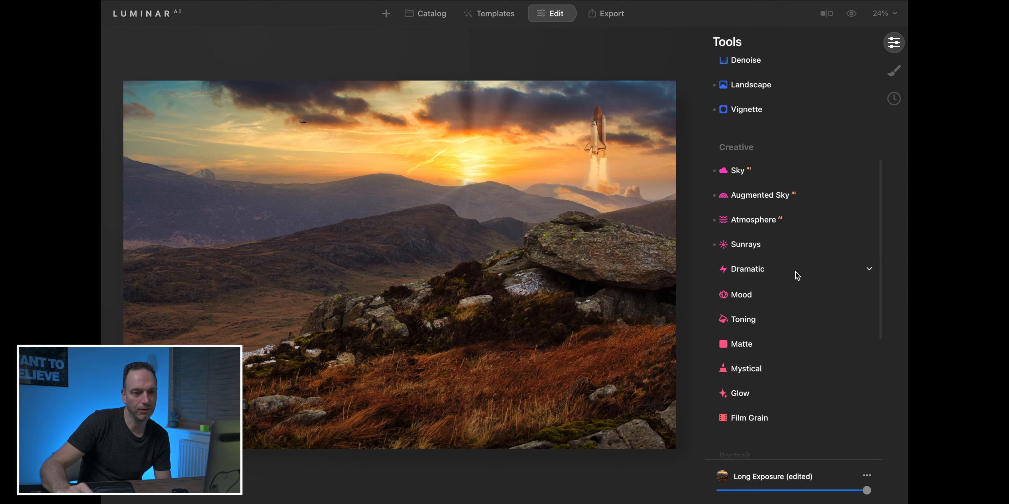
- Examine the available settings of the Mood, Toning and Matte creative tools
left_click(796, 300)
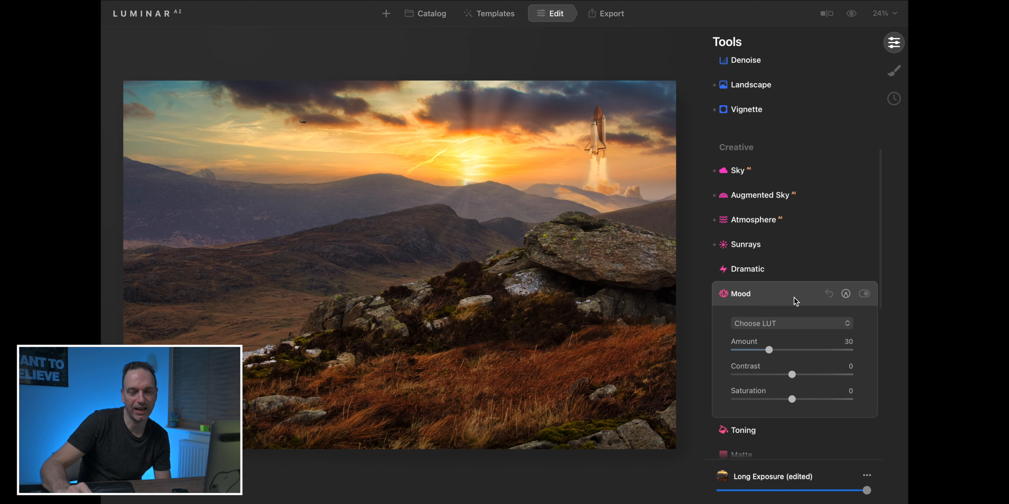
left_click(794, 300)
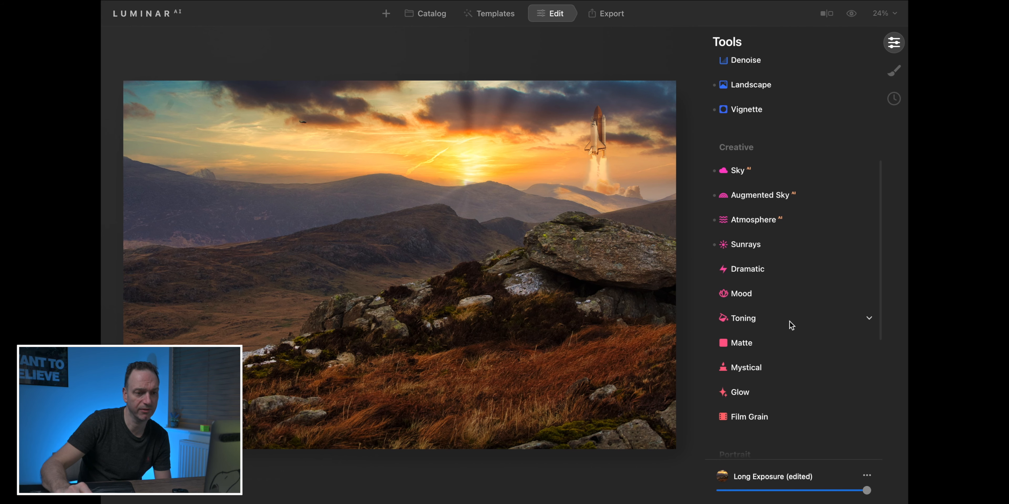
left_click(791, 322)
left_click(791, 303)
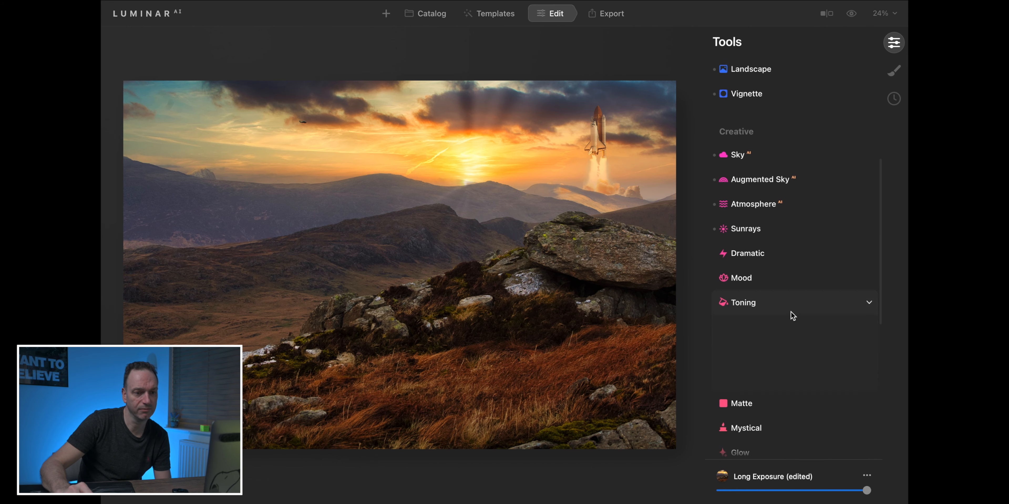
left_click(792, 332)
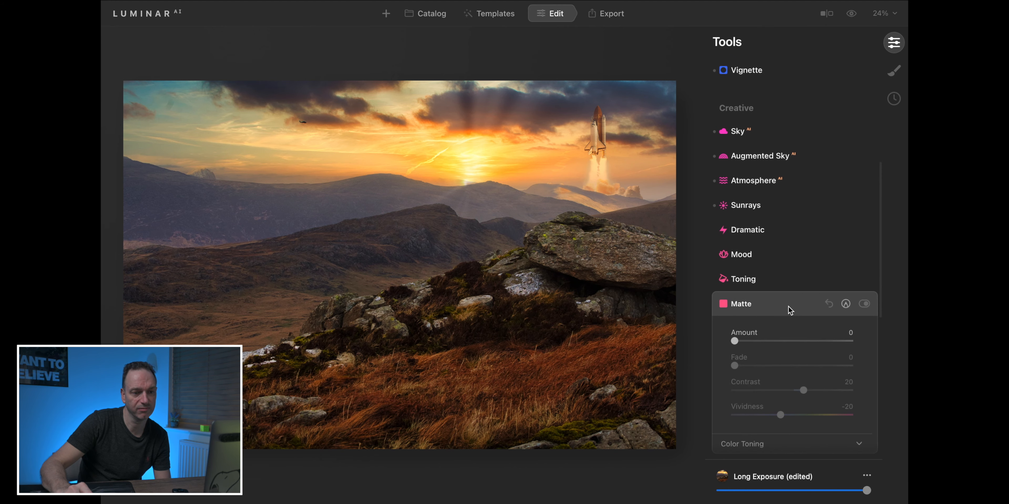
left_click(789, 309)
- Try the Mystical effect on the landscape and return its Amount to 0
left_click(787, 327)
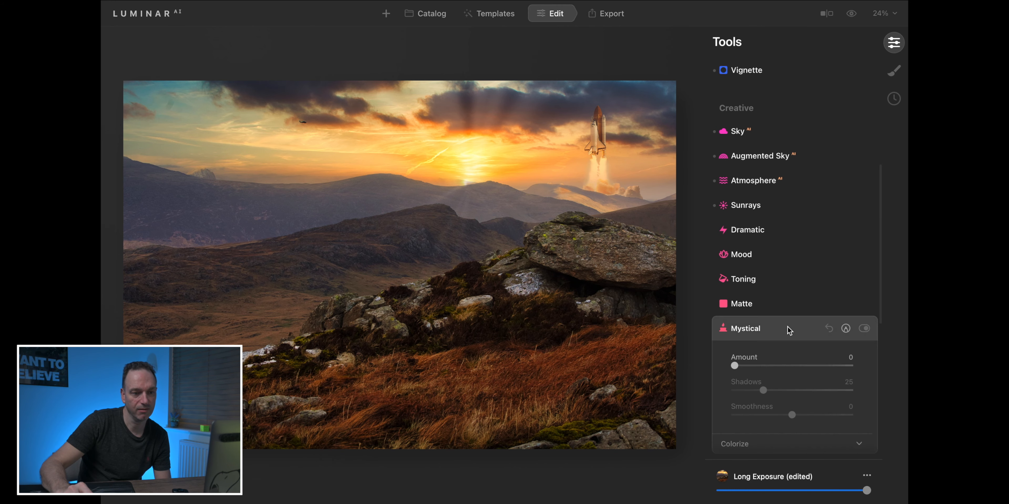
left_click_drag(735, 366, 710, 366)
left_click(781, 330)
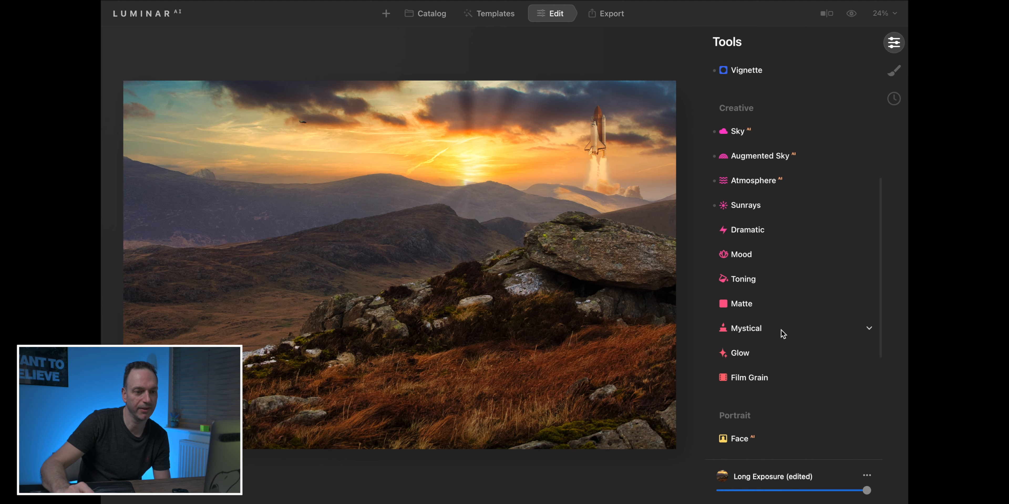
- Try the Glow effect on the landscape and return its Amount to 0
left_click(788, 357)
left_click_drag(737, 407, 701, 410)
left_click(804, 361)
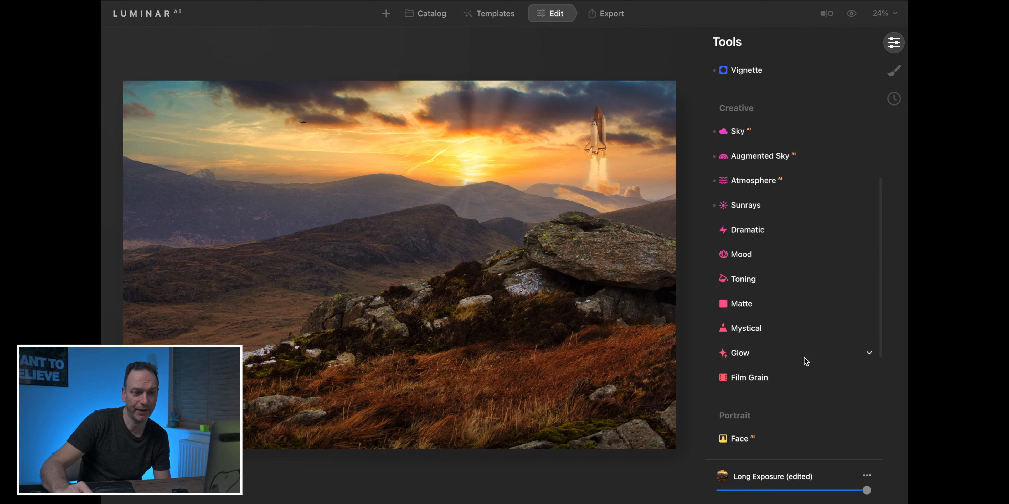
- Add light Film Grain to the photo with an Amount of 5
left_click(790, 379)
mouse_move(734, 414)
left_mouse_down()
mouse_move(747, 415)
mouse_move(701, 415)
mouse_move(740, 415)
left_mouse_up()
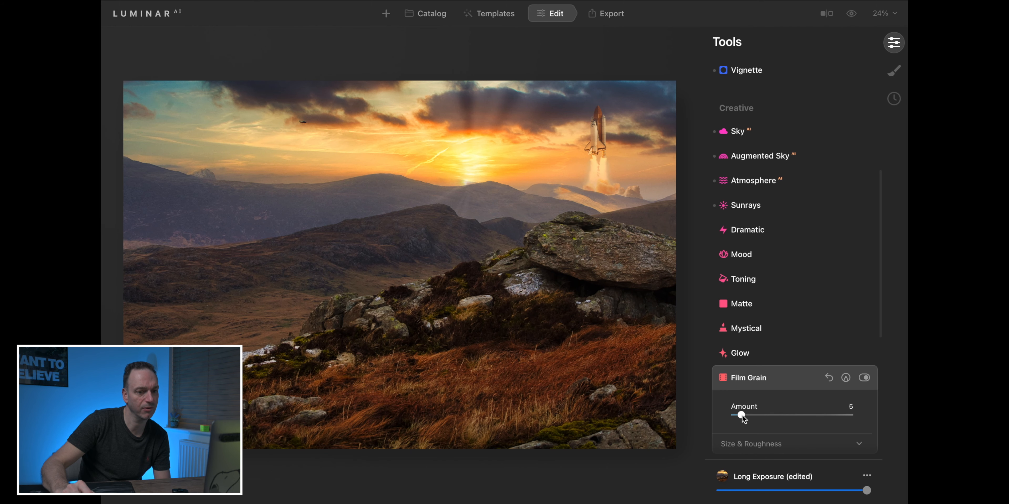
left_click(794, 386)
- Look over the remaining editing tools and open the export options for the edited landscape
scroll(795, 417, "down", 3)
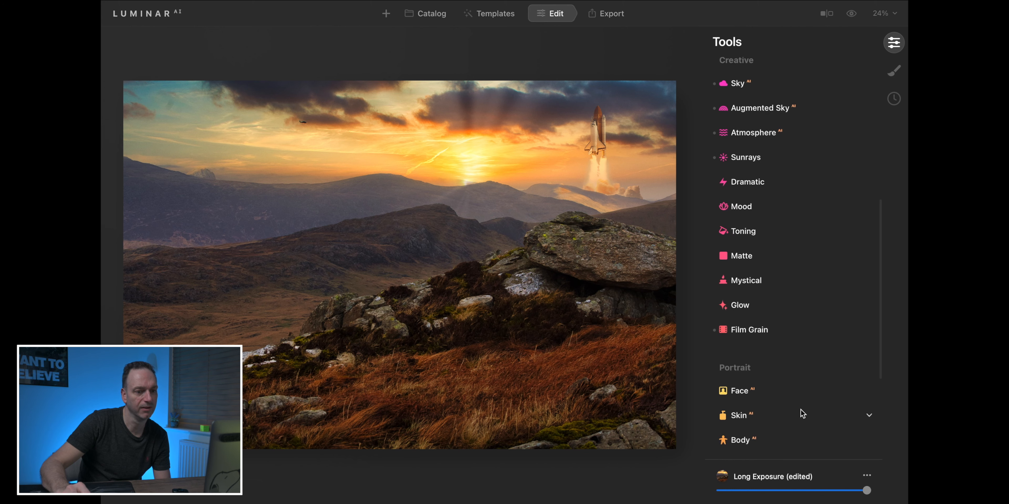
scroll(791, 313, "up", 10)
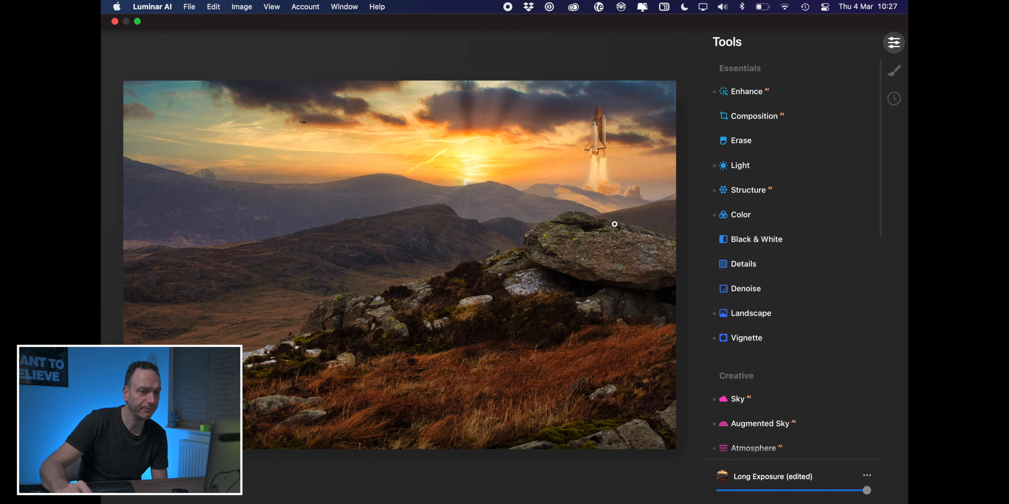
left_click(605, 15)
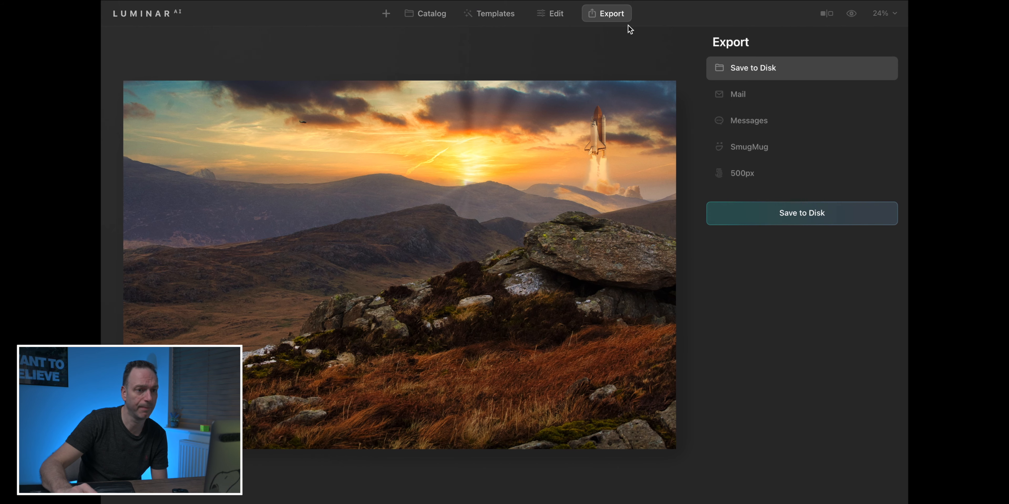